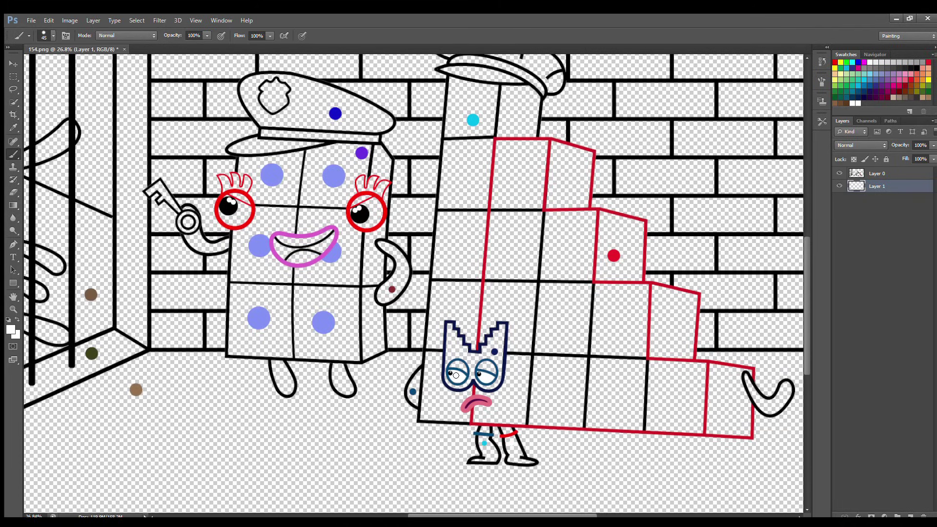
Paint both eyelids of the stair-shaped character dark blue on a new layer beneath Layer 1, sampling the dot on its mask.
key("i")
left_click(494, 352)
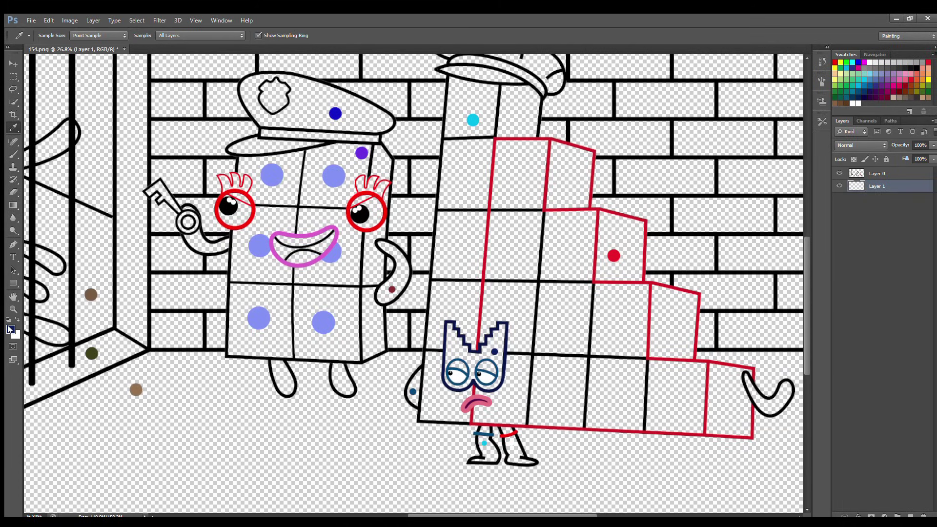
left_click(910, 515)
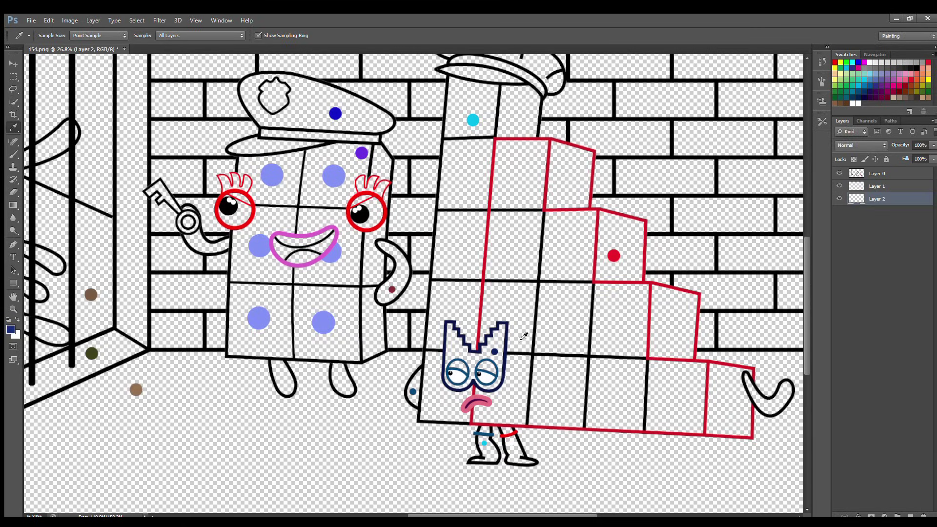
key("b")
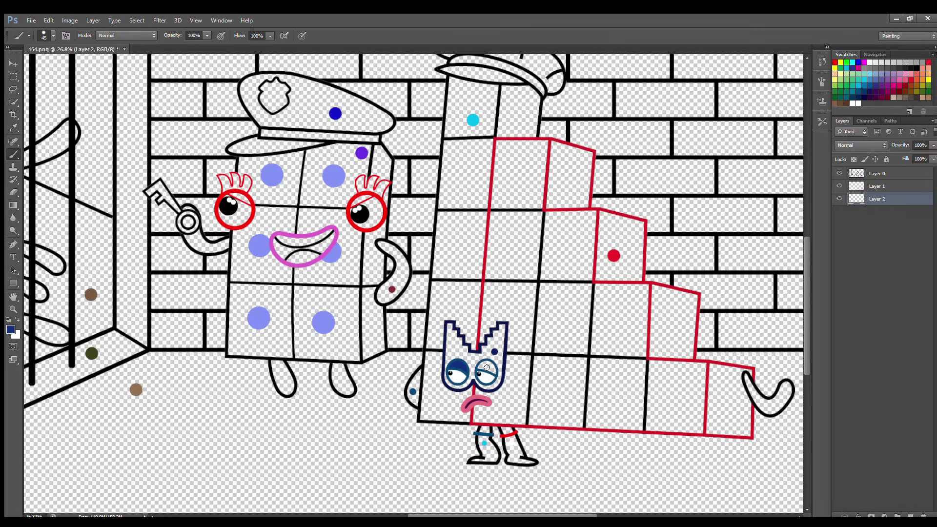
left_click_drag(486, 368, 489, 364)
Fill the stair-shaped character's whole mask with navy blue on a new layer beneath Layer 2.
left_click(911, 516)
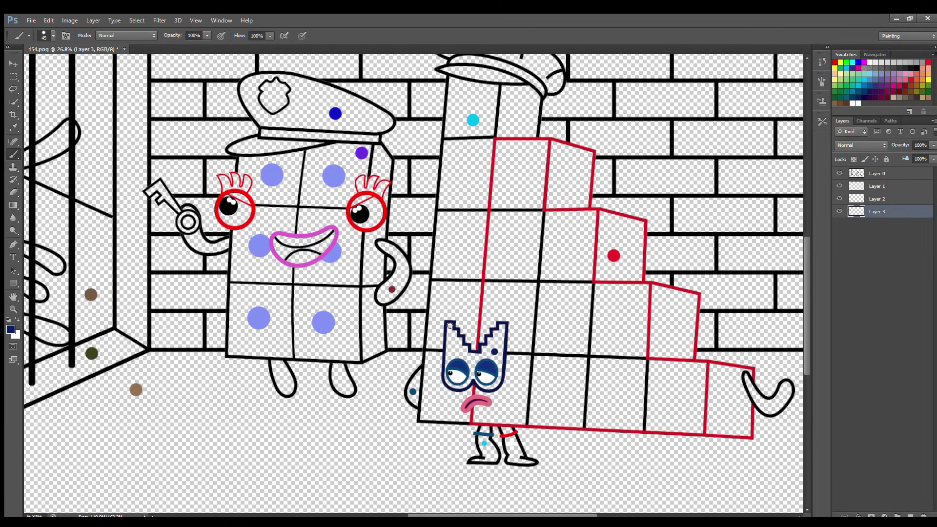
mouse_move(450, 326)
left_mouse_down()
mouse_move(448, 366)
mouse_move(471, 388)
mouse_move(491, 386)
mouse_move(503, 331)
mouse_move(470, 351)
mouse_move(453, 336)
mouse_move(489, 360)
mouse_move(454, 351)
mouse_move(472, 367)
left_mouse_up()
key("bracketright")
key("bracketright")
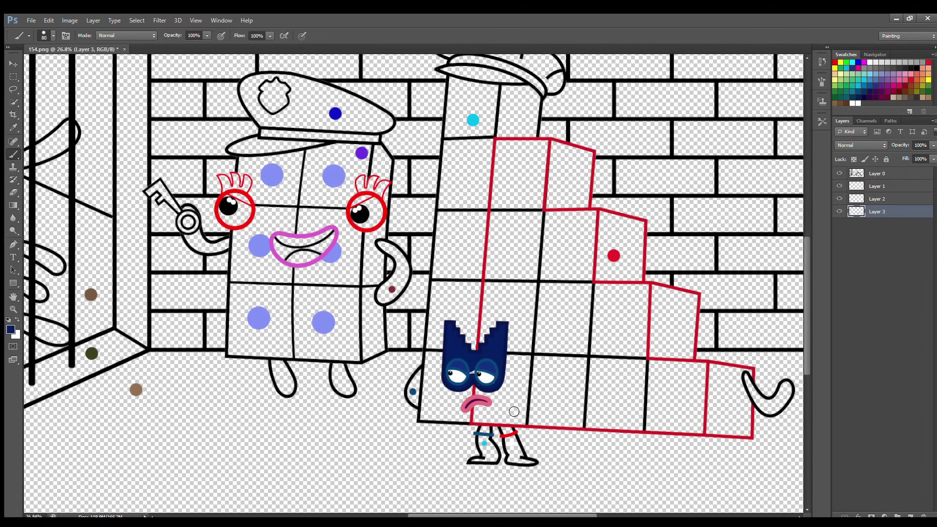
Paint the stair-shaped character's upper legs above the bands dark blue on Layer 1, using a blue sampled from the eyelid.
left_click(528, 424, "ctrl")
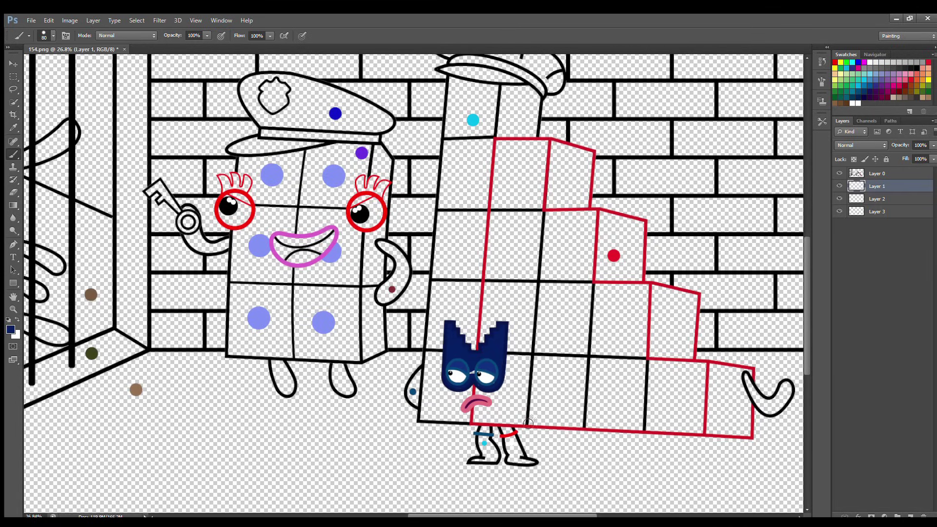
left_click(837, 216)
key("alt+bracketright")
key("alt+bracketright")
left_click(868, 66)
left_click(14, 128)
left_click(458, 364)
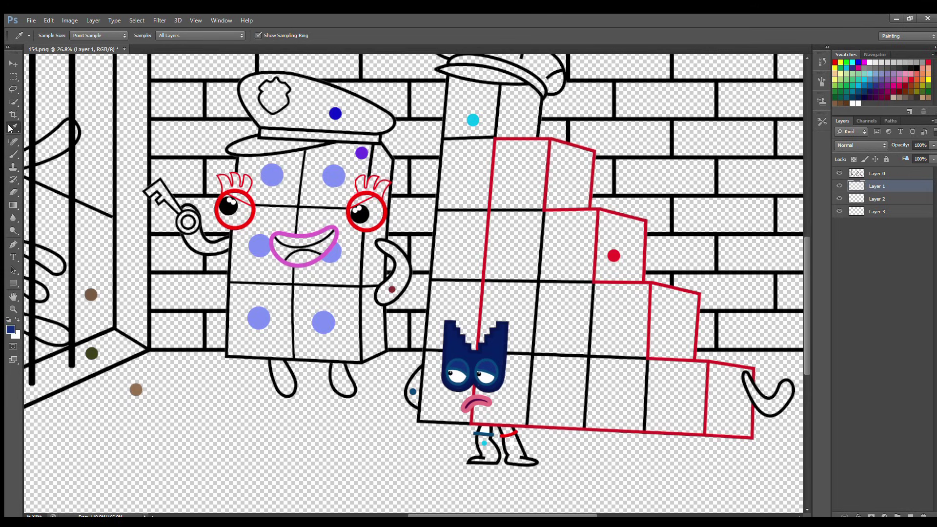
left_click(11, 153)
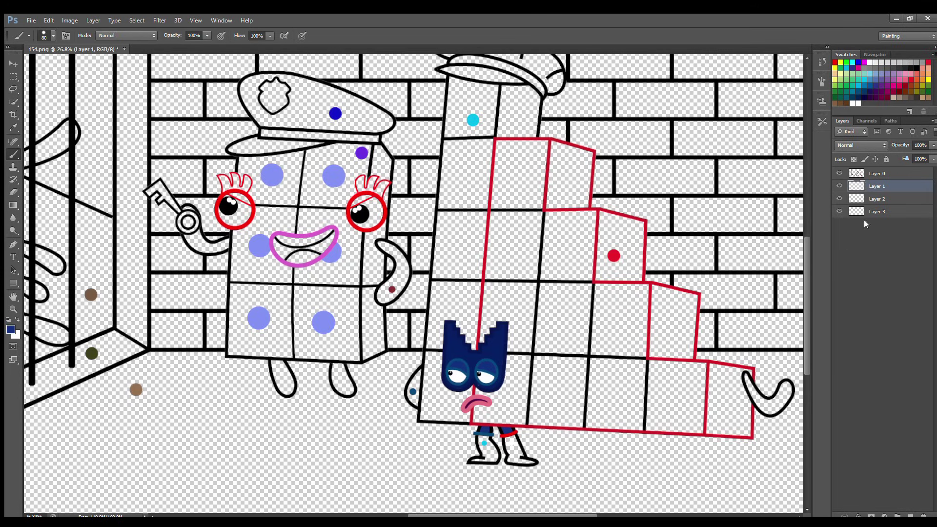
Paint the stair-shaped character's left lower leg and boot cyan and the right one white on Layer 2.
left_click(877, 198)
left_click(483, 443, "alt")
left_click_drag(483, 435, 495, 459)
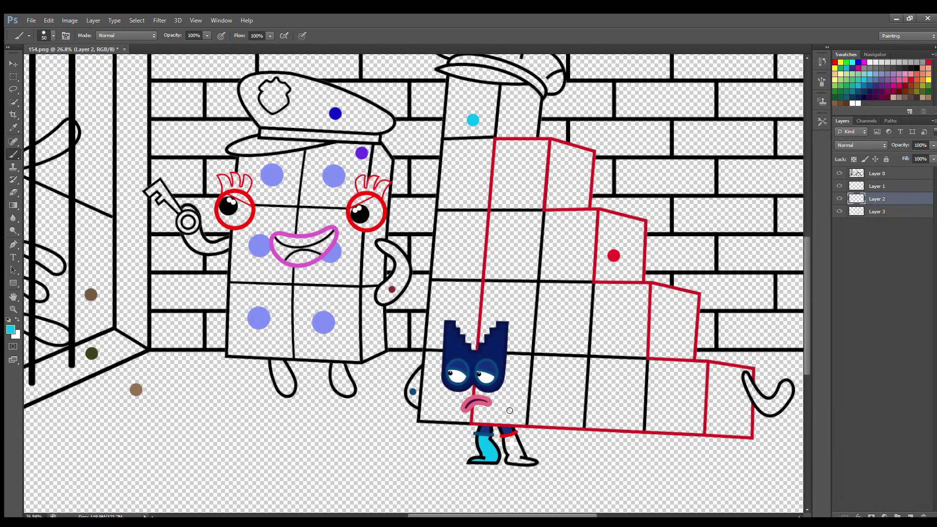
left_click(869, 64)
left_click_drag(507, 440, 528, 460)
Paint both of the stair-shaped character's arms dark teal blue and its cap badge yellow on Layer 1.
left_click(877, 187)
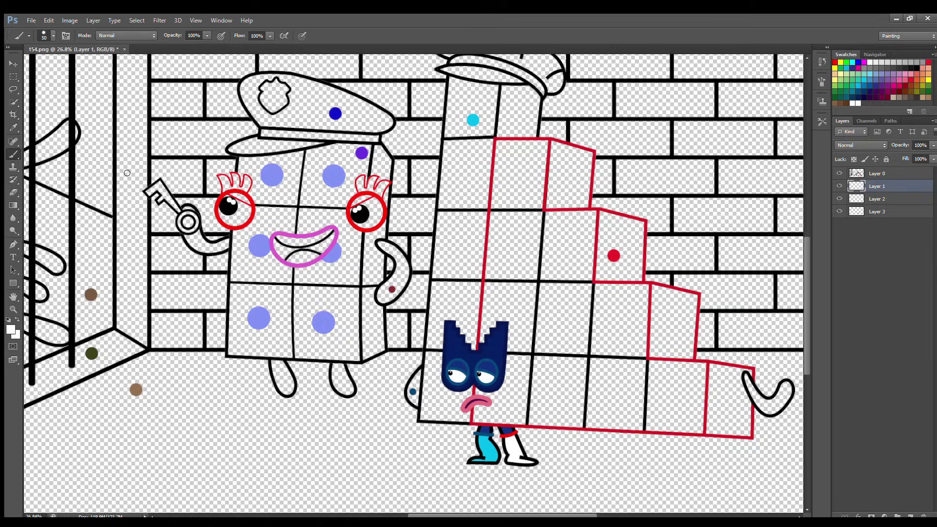
left_click(413, 392, "alt")
left_click_drag(418, 369, 413, 403)
mouse_move(745, 373)
left_mouse_down()
mouse_move(767, 412)
mouse_move(789, 386)
mouse_move(775, 397)
mouse_move(747, 379)
mouse_move(781, 399)
mouse_move(764, 407)
mouse_move(785, 387)
left_mouse_up()
left_click_drag(805, 341, 805, 329)
left_click(487, 77, "alt")
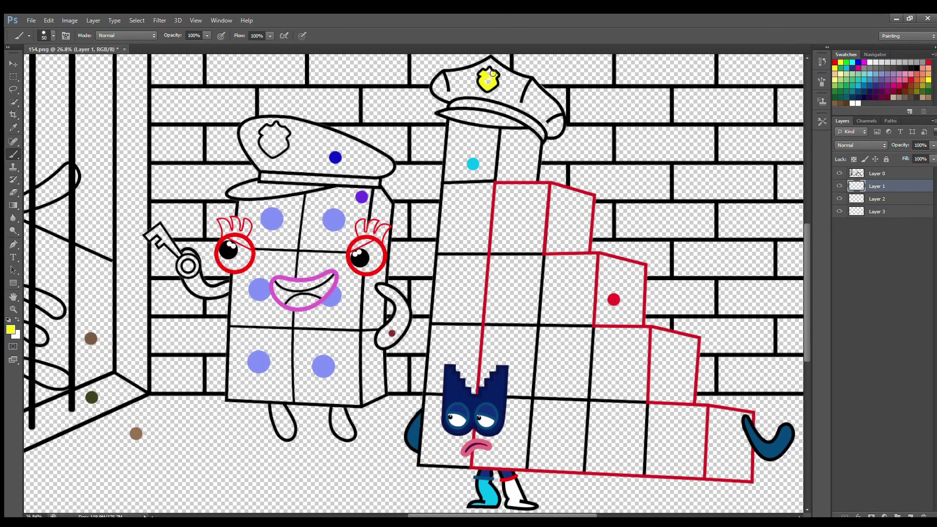
Dab a darkened version of the polka-dot character's blue cap sample on the taller cap in Layer 2, and erase the original dot from Layer 0.
left_click(873, 199)
left_click(13, 127)
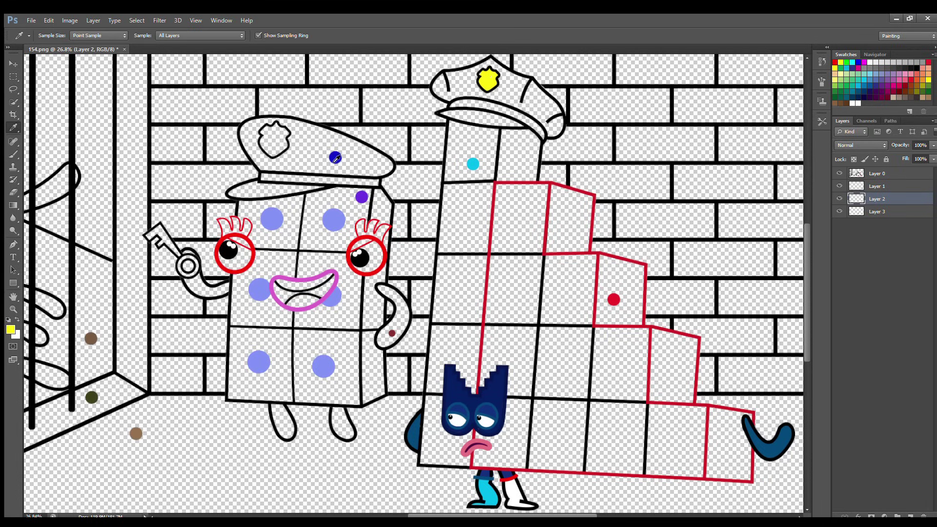
left_click(335, 157)
left_click(434, 194)
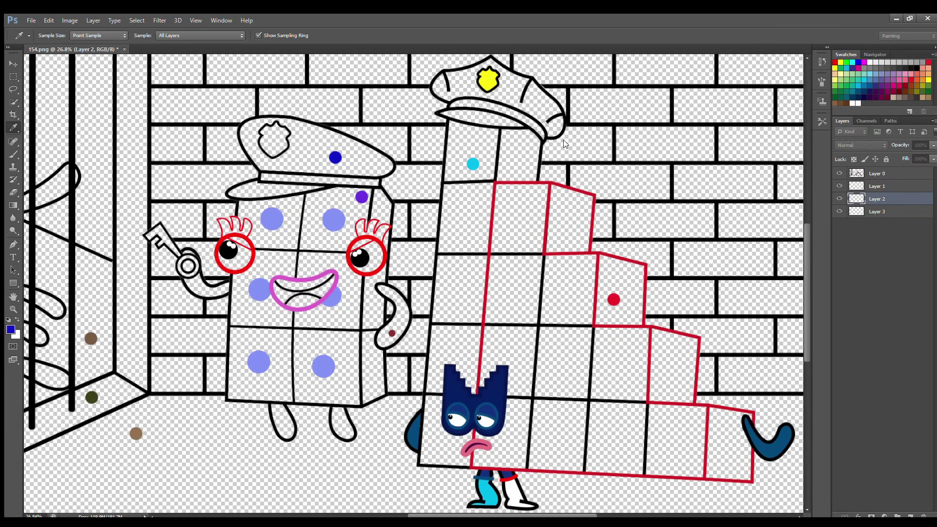
key("b")
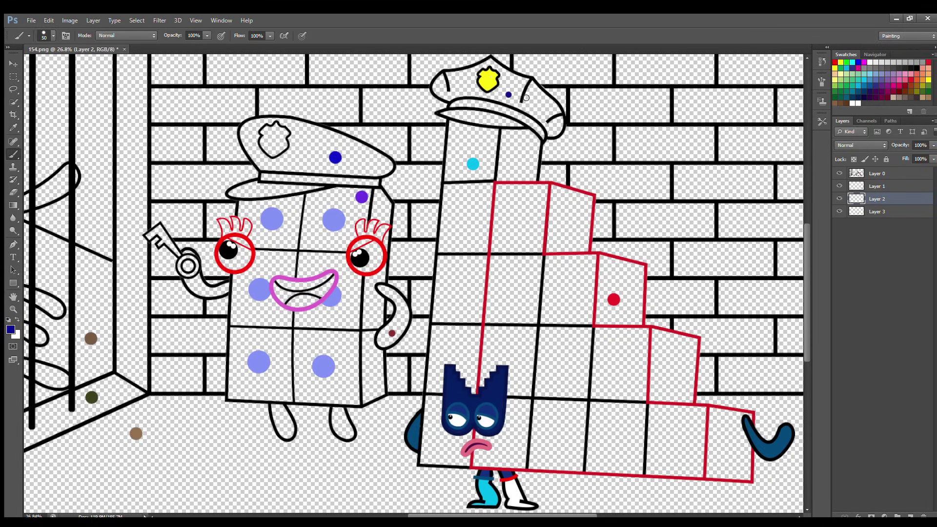
left_click(875, 174)
key("e")
left_click(334, 158)
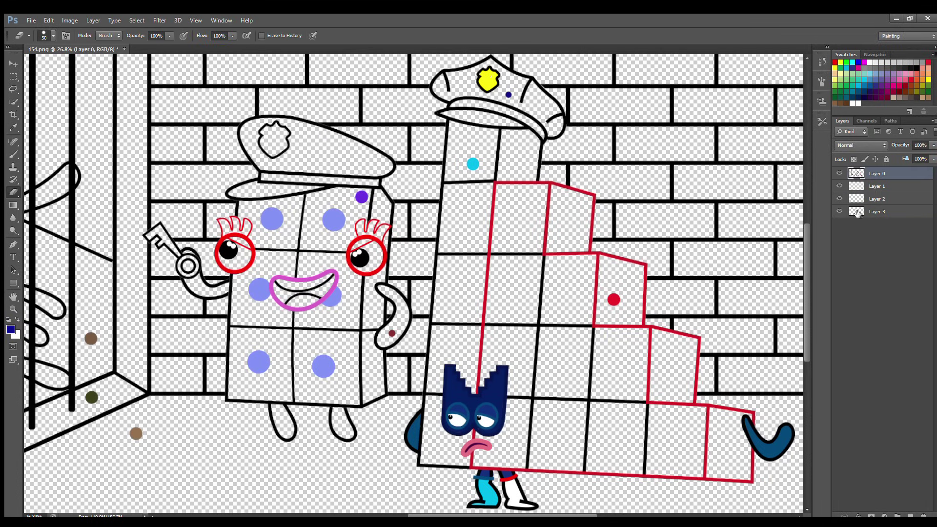
Fill the crown and visor of the stair-shaped character's cap with dark blue on Layer 2.
left_click(877, 199)
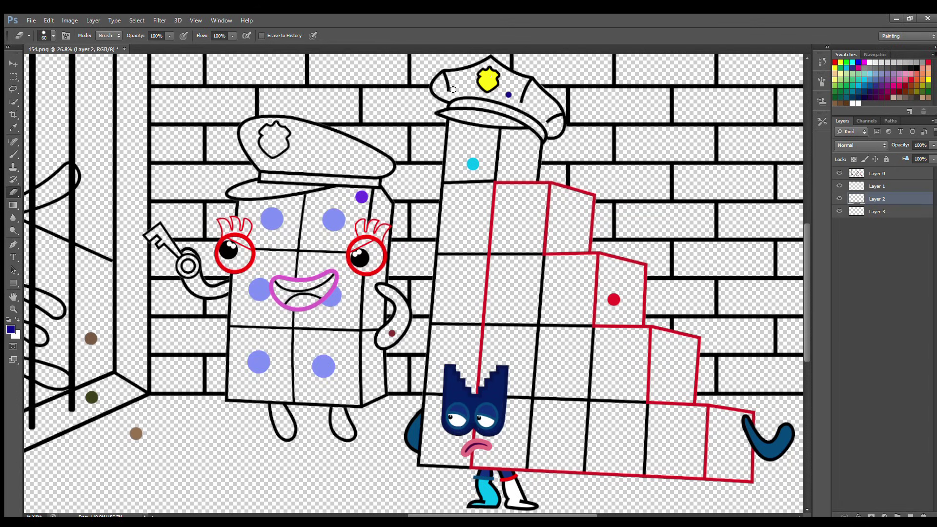
key("b")
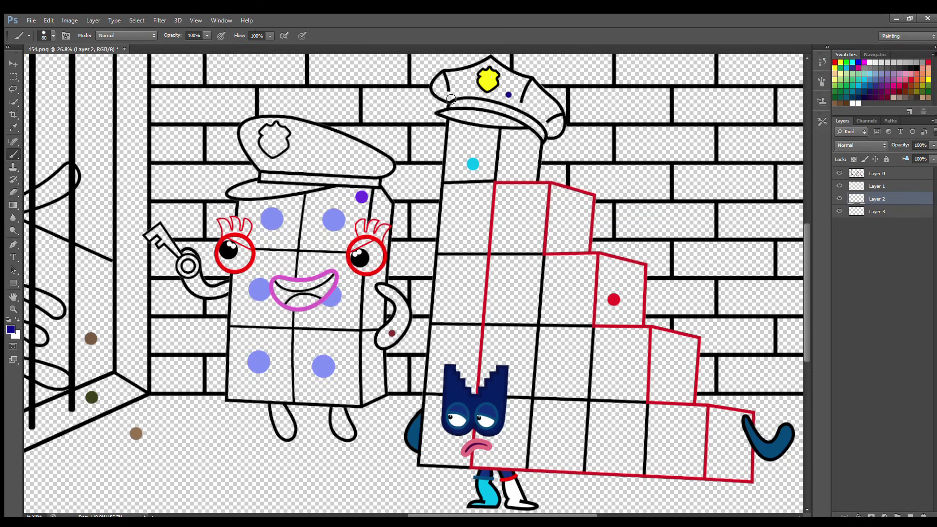
mouse_move(451, 99)
left_mouse_down()
mouse_move(493, 98)
mouse_move(549, 126)
mouse_move(560, 116)
mouse_move(532, 84)
mouse_move(490, 65)
mouse_move(456, 73)
mouse_move(437, 92)
mouse_move(467, 81)
mouse_move(550, 117)
left_mouse_up()
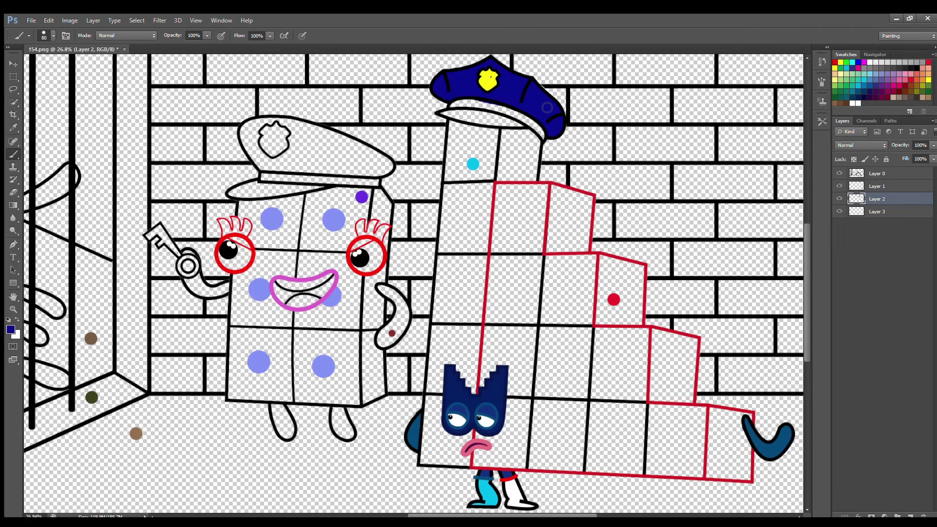
key("bracketleft")
key("bracketleft")
left_click_drag(445, 114, 514, 124)
Paint the cap's band with the badge's yellow on Layer 1.
left_click(877, 186)
left_click(488, 80, "alt")
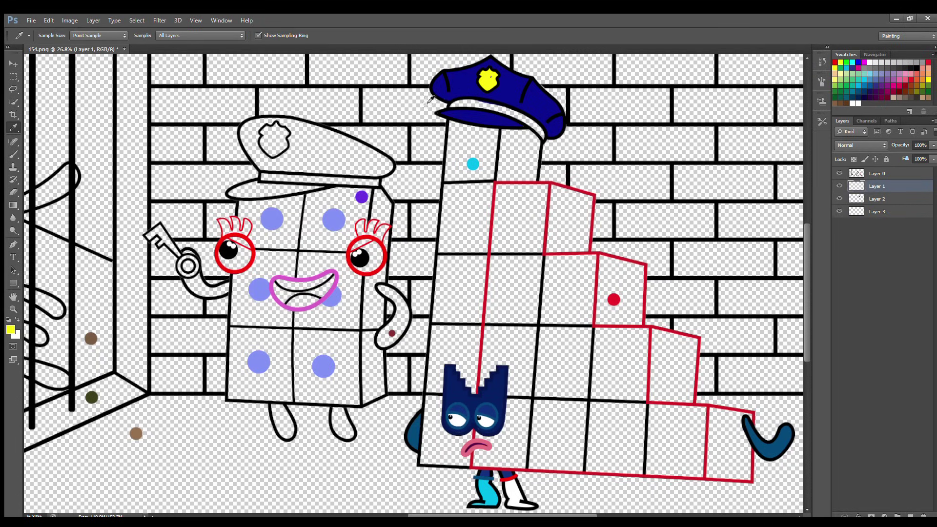
mouse_move(452, 108)
left_mouse_down()
mouse_move(491, 106)
mouse_move(526, 120)
mouse_move(543, 145)
left_mouse_up()
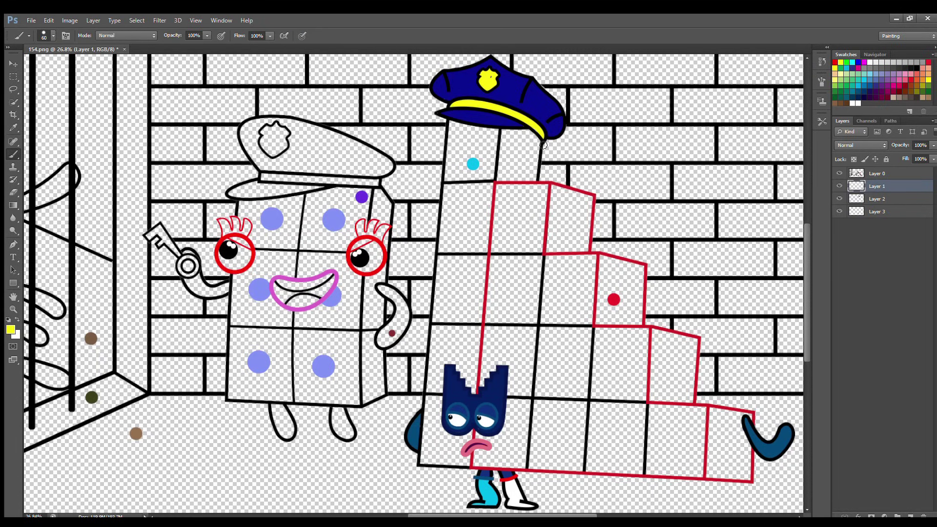
Paint the four red-outlined side faces of the staircase blocks red on Layer 3, sampling the red dot.
left_click(876, 212)
key("i")
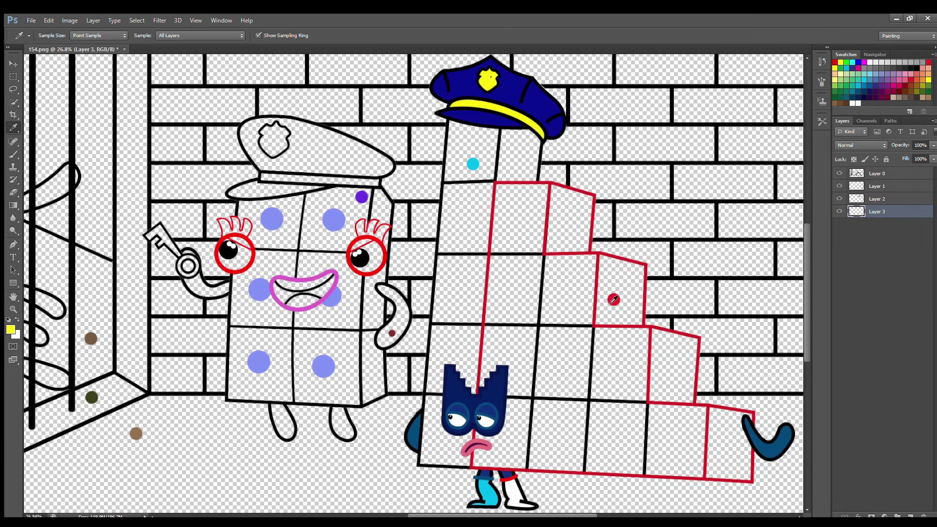
left_click(614, 299)
key("b")
key("bracketright")
key("bracketright")
key("bracketright")
mouse_move(556, 188)
left_mouse_down()
mouse_move(552, 251)
mouse_move(585, 246)
mouse_move(591, 203)
mouse_move(567, 195)
mouse_move(560, 238)
mouse_move(584, 245)
mouse_move(559, 226)
mouse_move(581, 209)
mouse_move(576, 239)
mouse_move(605, 262)
mouse_move(602, 322)
mouse_move(603, 306)
mouse_move(639, 319)
mouse_move(642, 270)
mouse_move(613, 263)
mouse_move(632, 295)
mouse_move(615, 281)
left_mouse_up()
mouse_move(658, 339)
left_mouse_down()
mouse_move(656, 398)
mouse_move(687, 401)
mouse_move(694, 380)
mouse_move(695, 344)
mouse_move(664, 336)
mouse_move(664, 389)
mouse_move(680, 353)
mouse_move(670, 391)
mouse_move(668, 368)
mouse_move(685, 383)
left_mouse_up()
mouse_move(715, 409)
left_mouse_down()
mouse_move(712, 477)
mouse_move(749, 478)
mouse_move(751, 421)
mouse_move(737, 418)
mouse_move(724, 434)
mouse_move(725, 468)
mouse_move(729, 434)
left_mouse_up()
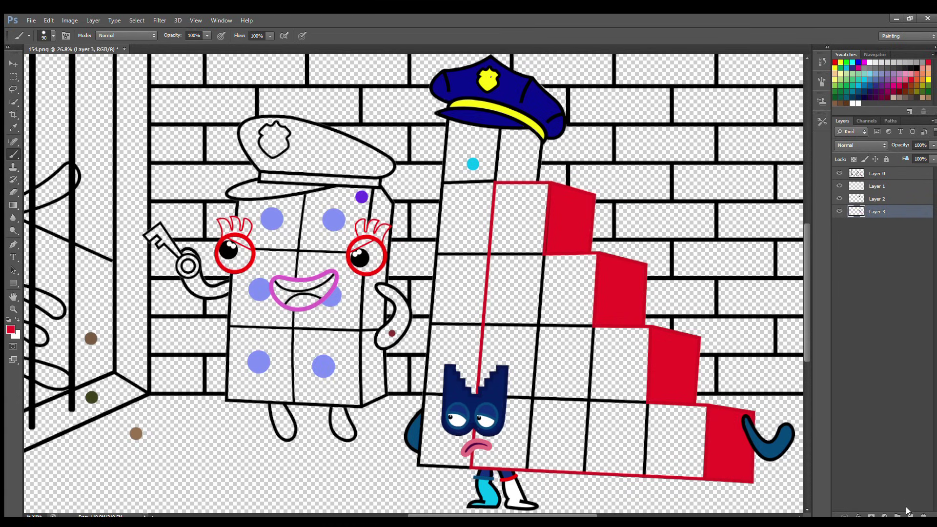
Paint the side face of the top block beneath the cap a darker shade of the sampled cyan on Layer 3.
left_click(13, 127)
left_click(473, 164)
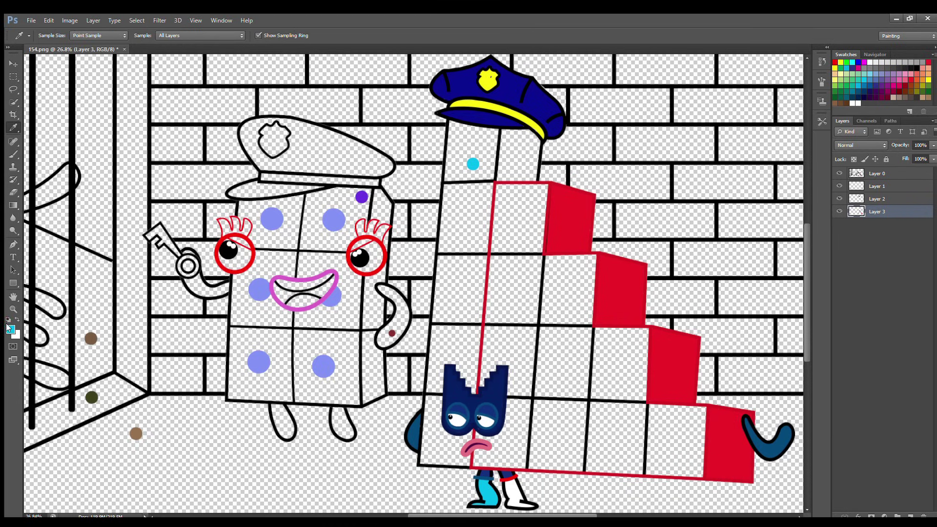
key("b")
mouse_move(506, 131)
left_mouse_down()
mouse_move(503, 179)
mouse_move(533, 178)
mouse_move(537, 145)
mouse_move(517, 136)
mouse_move(532, 171)
mouse_move(512, 141)
left_mouse_up()
Fill the stair-shaped character's tallest front column with the sampled bright cyan on a new layer placed beneath Layer 3.
left_click(910, 516)
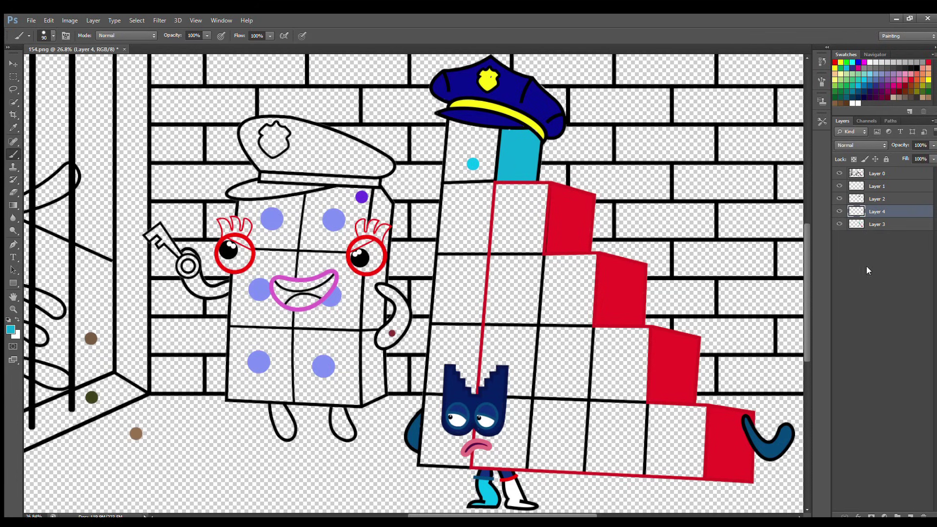
left_click_drag(874, 212, 873, 227)
left_click(13, 128)
left_click(471, 165)
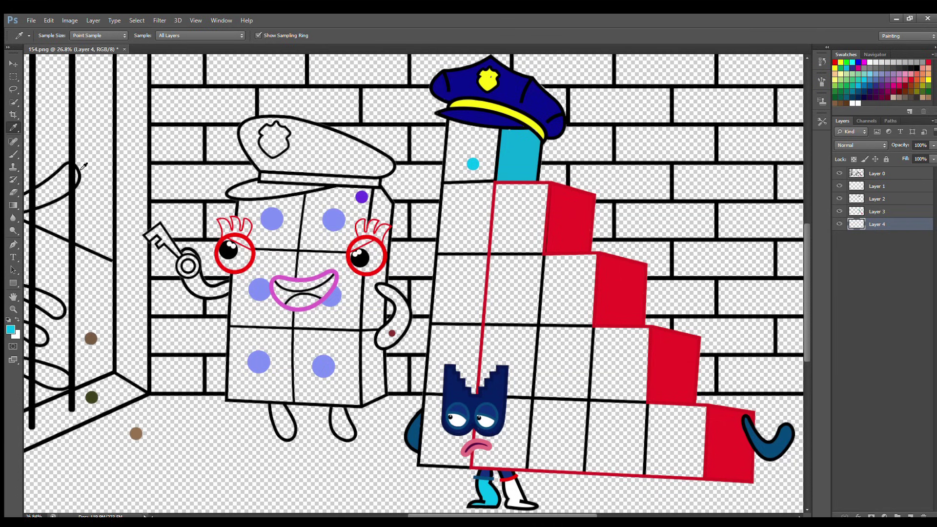
left_click(13, 154)
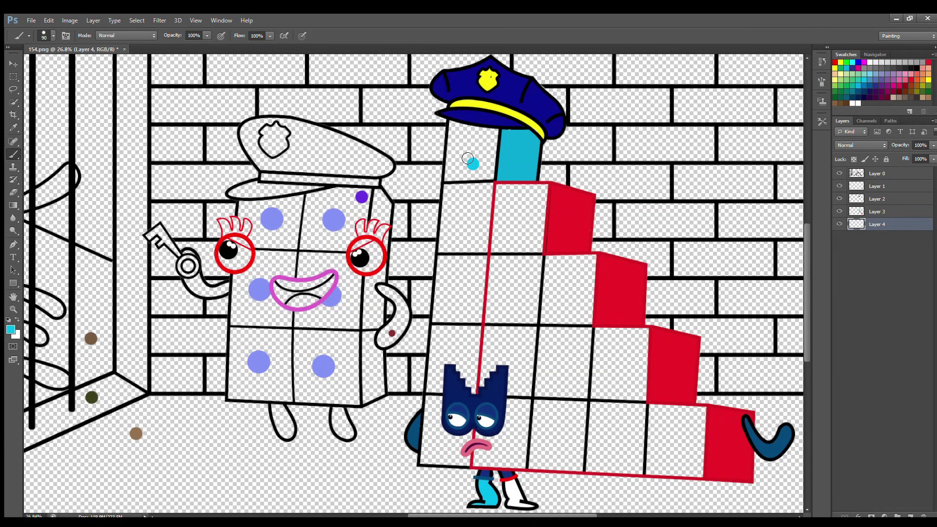
key("bracketright")
key("bracketright")
key("bracketright")
mouse_move(460, 124)
left_mouse_down()
mouse_move(429, 461)
mouse_move(469, 466)
mouse_move(468, 444)
mouse_move(445, 438)
mouse_move(455, 441)
mouse_move(472, 397)
mouse_move(494, 153)
mouse_move(484, 133)
mouse_move(472, 137)
mouse_move(481, 142)
mouse_move(470, 222)
mouse_move(477, 254)
mouse_move(463, 297)
mouse_move(460, 368)
left_mouse_up()
key("bracketleft")
key("bracketleft")
key("bracketright")
key("bracketright")
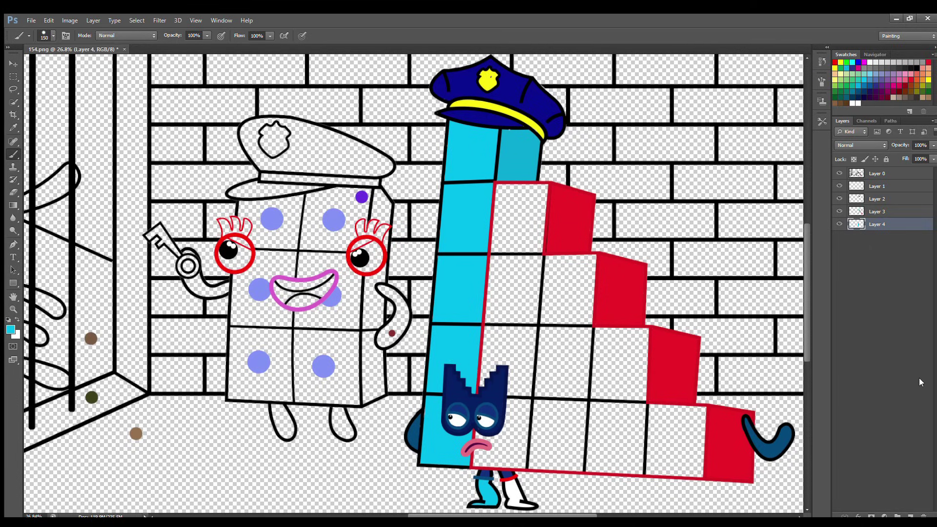
Fill the remaining front blocks of the stair-shaped character with white on a new layer beneath Layer 4.
left_click(910, 515)
left_click(873, 63)
mouse_move(503, 198)
left_mouse_down()
mouse_move(549, 198)
mouse_move(545, 246)
mouse_move(503, 271)
mouse_move(596, 269)
mouse_move(577, 303)
mouse_move(493, 324)
mouse_move(529, 319)
mouse_move(588, 343)
mouse_move(649, 342)
mouse_move(491, 349)
mouse_move(653, 373)
mouse_move(509, 384)
mouse_move(641, 420)
mouse_move(708, 422)
mouse_move(709, 476)
mouse_move(513, 465)
mouse_move(483, 451)
mouse_move(503, 415)
mouse_move(590, 449)
mouse_move(683, 461)
left_mouse_up()
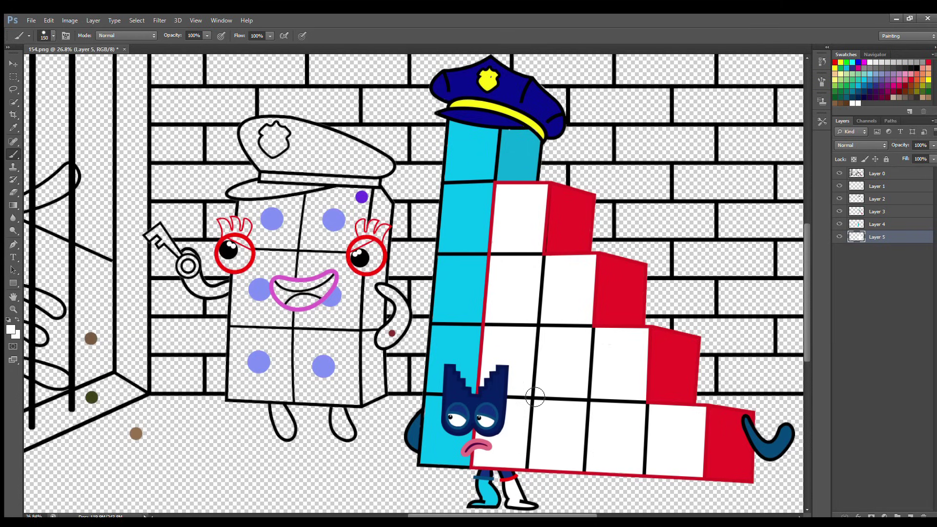
Paint the polka-dot character's eye whites, teeth and lower mouth area white on Layer 1.
left_click(884, 186)
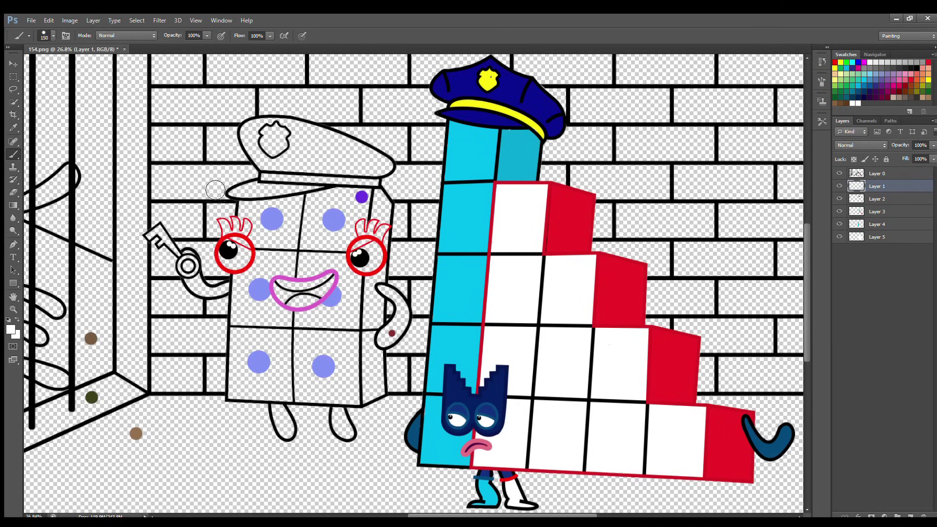
left_click_drag(468, 515, 400, 515)
scroll(567, 209, "up", 1)
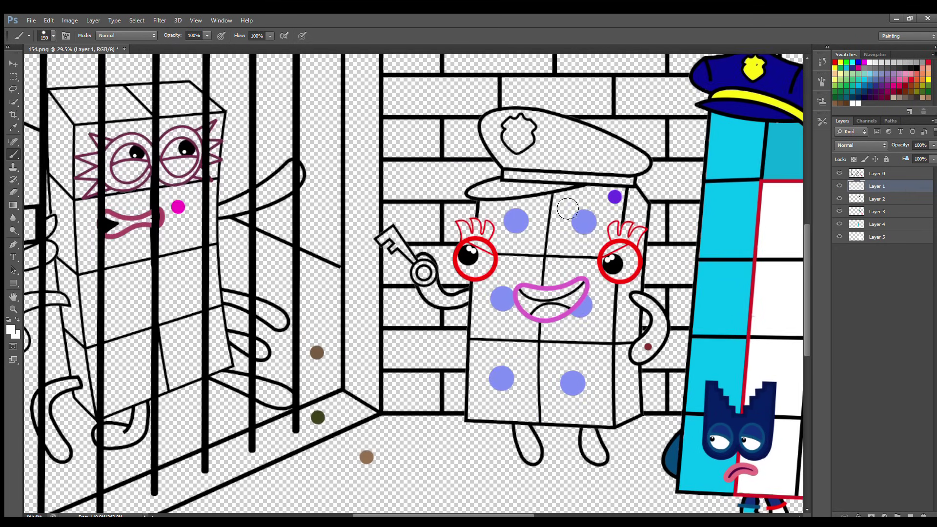
scroll(567, 209, "left", 5)
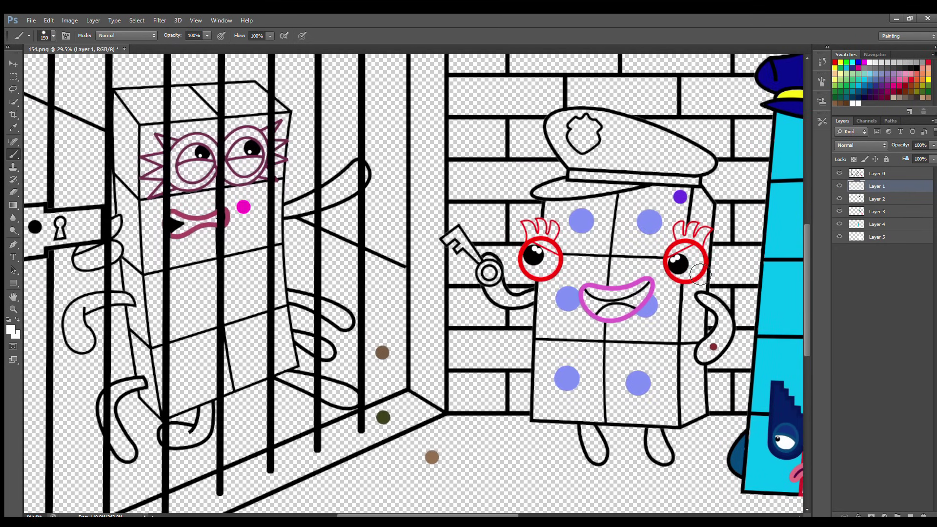
key("bracketleft")
key("bracketleft")
key("bracketleft")
key("bracketleft")
key("bracketleft")
mouse_move(683, 276)
left_mouse_down()
mouse_move(702, 265)
mouse_move(698, 251)
mouse_move(681, 271)
left_mouse_up()
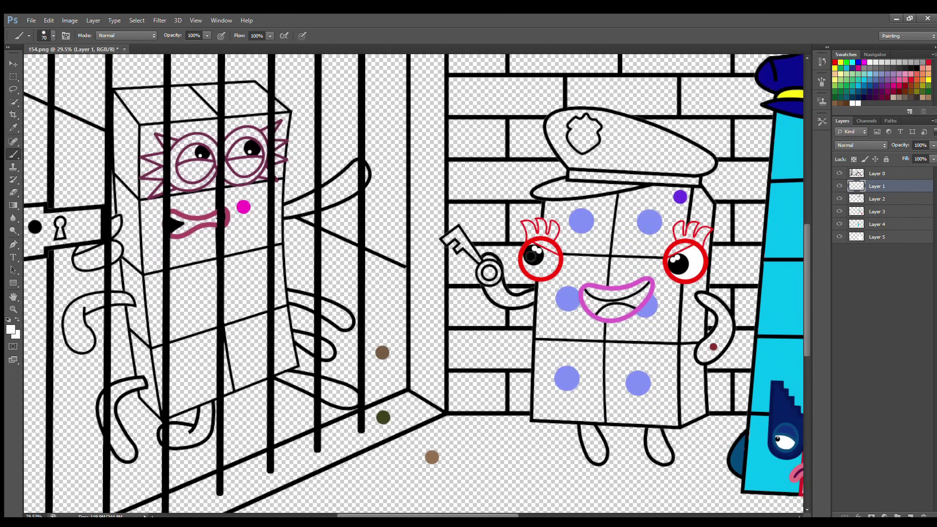
mouse_move(531, 256)
left_mouse_down()
mouse_move(544, 274)
mouse_move(555, 263)
mouse_move(540, 251)
mouse_move(547, 267)
mouse_move(534, 250)
left_mouse_up()
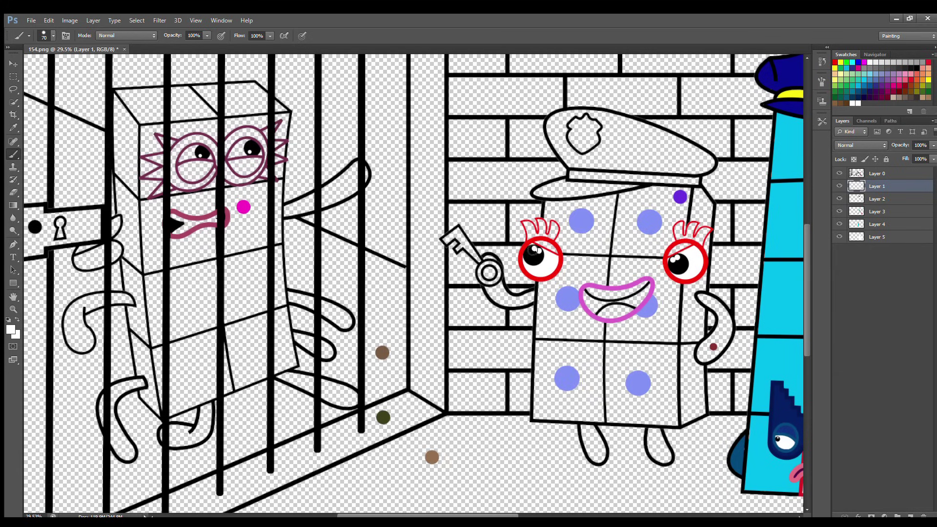
mouse_move(591, 290)
left_mouse_down()
mouse_move(646, 282)
mouse_move(616, 316)
left_mouse_up()
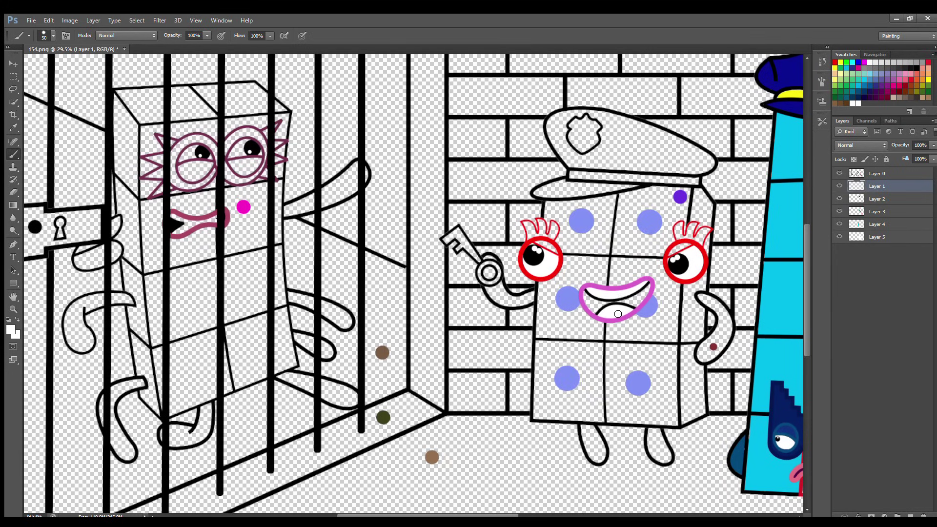
Paint the shaft of the polka-dot character's key a pale greyish beige on Layer 1.
left_click(929, 70)
key("i")
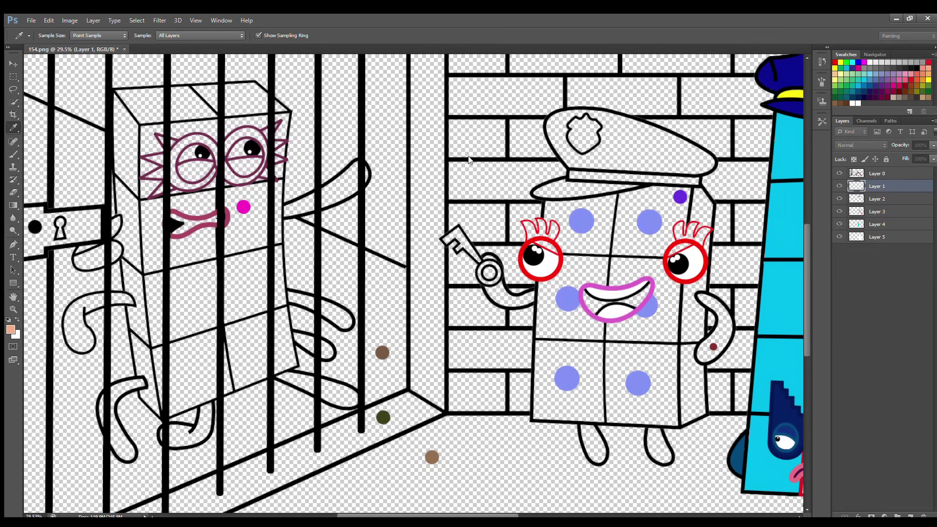
left_click(553, 146)
key("b")
left_click_drag(447, 240, 466, 245)
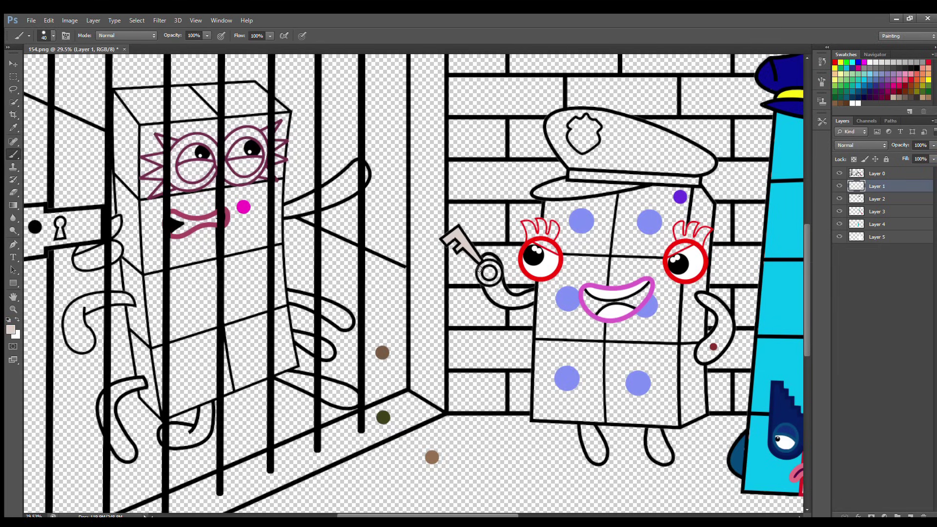
Paint the polka-dot character's eyelashes and eyelids red and the dark interior of the mouth black on Layer 2.
left_click(874, 199)
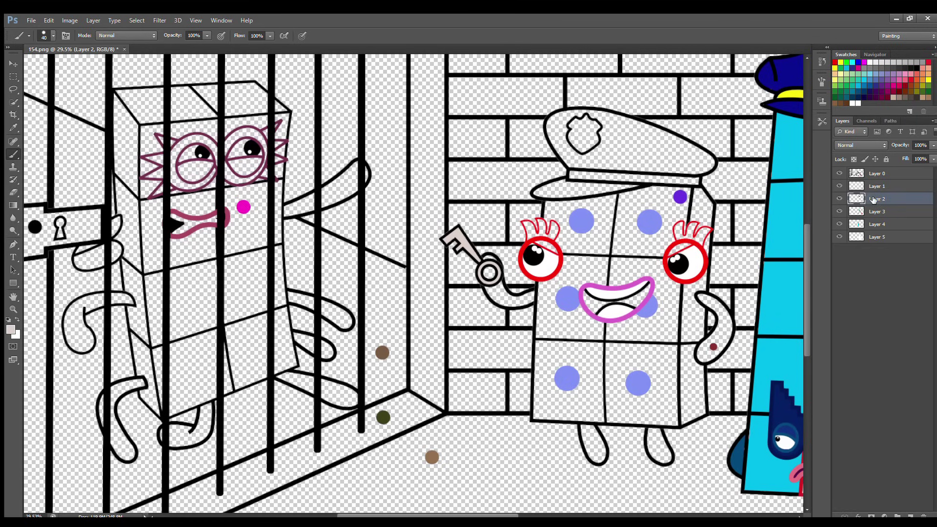
left_click(834, 62)
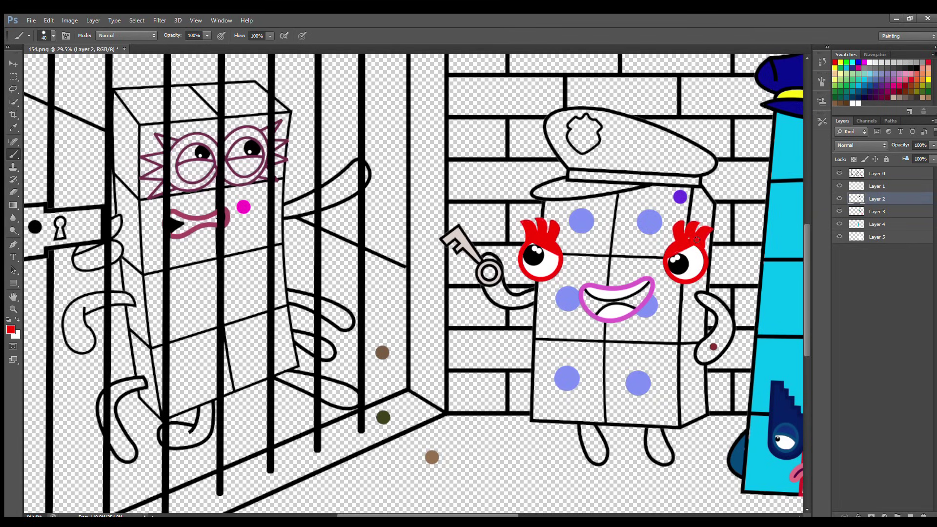
left_click(917, 68)
mouse_move(585, 288)
left_mouse_down()
mouse_move(641, 301)
mouse_move(639, 292)
mouse_move(633, 301)
mouse_move(596, 308)
left_mouse_up()
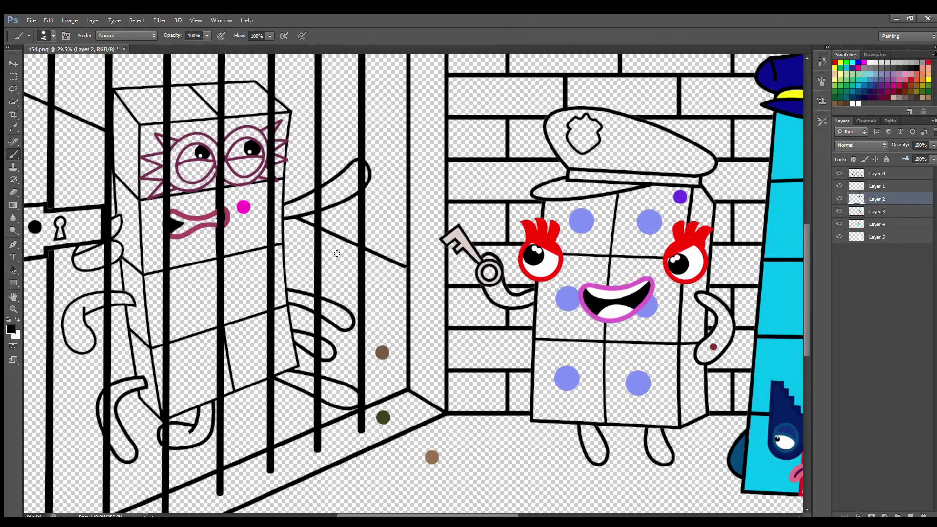
Paint the polka-dot character's arms and legs with the dark red sampled from the colour dot on the arm.
left_click(714, 347, "alt")
mouse_move(700, 296)
left_mouse_down()
mouse_move(720, 326)
mouse_move(700, 357)
mouse_move(728, 340)
mouse_move(727, 317)
mouse_move(707, 297)
mouse_move(725, 319)
mouse_move(716, 348)
left_mouse_up()
mouse_move(488, 256)
left_mouse_down()
mouse_move(496, 298)
mouse_move(530, 299)
mouse_move(504, 293)
mouse_move(494, 266)
mouse_move(499, 295)
left_mouse_up()
mouse_move(583, 427)
left_mouse_down()
mouse_move(588, 450)
mouse_move(601, 437)
mouse_move(592, 444)
left_mouse_up()
mouse_move(647, 430)
left_mouse_down()
mouse_move(663, 457)
mouse_move(658, 432)
mouse_move(656, 454)
left_mouse_up()
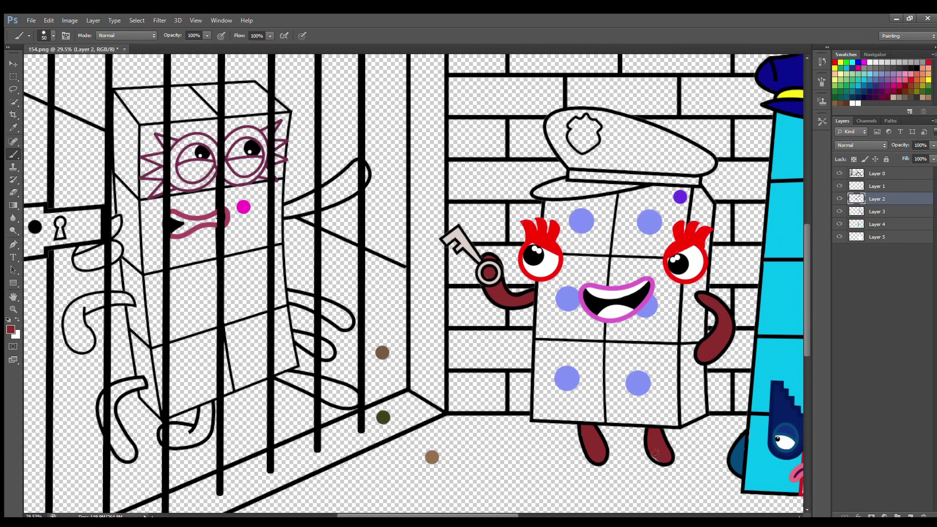
Paint the badge and band of the polka-dot character's police cap yellow on Layer 1.
left_click(876, 186)
key("i")
key("b")
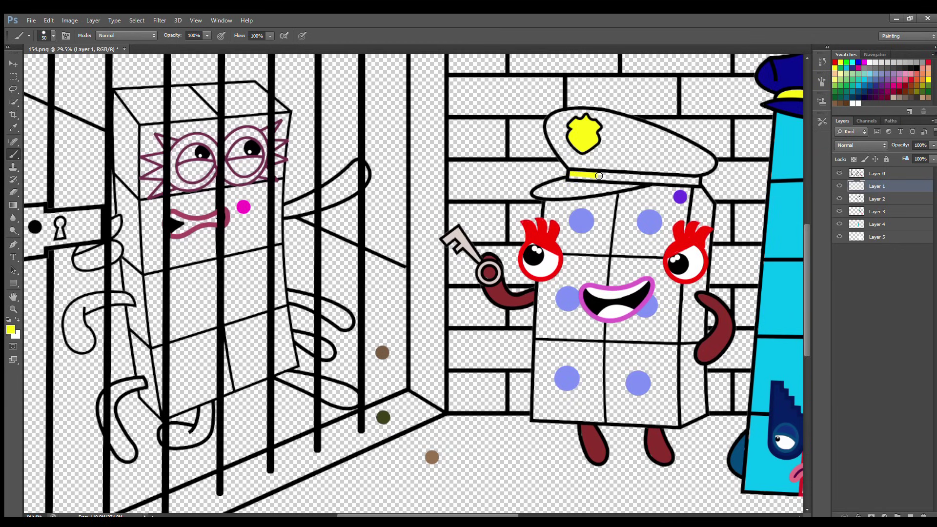
left_click_drag(599, 176, 690, 183)
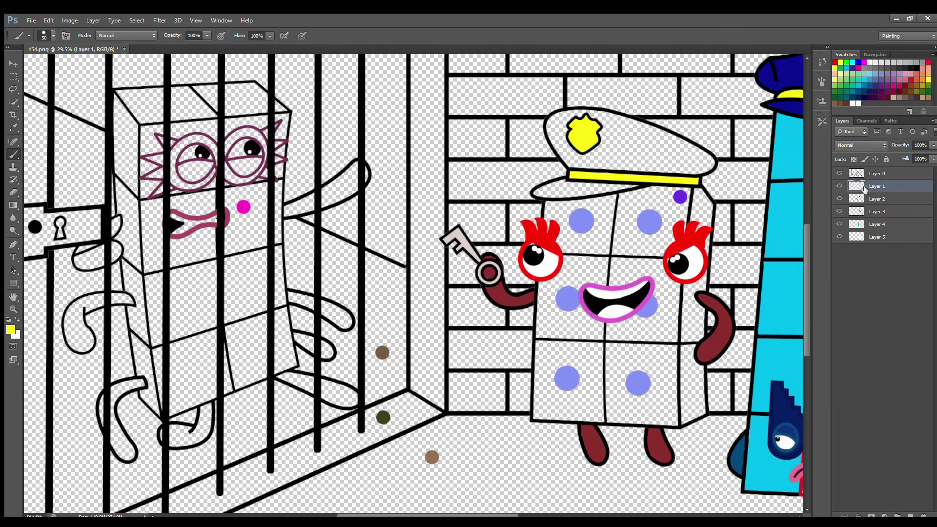
Paint the crown and visor of the police cap on Layer 2 with the navy blue sampled from the neighbouring character's cap.
left_click(873, 198)
key("i")
left_click(780, 73)
key("b")
key("bracketright")
key("bracketright")
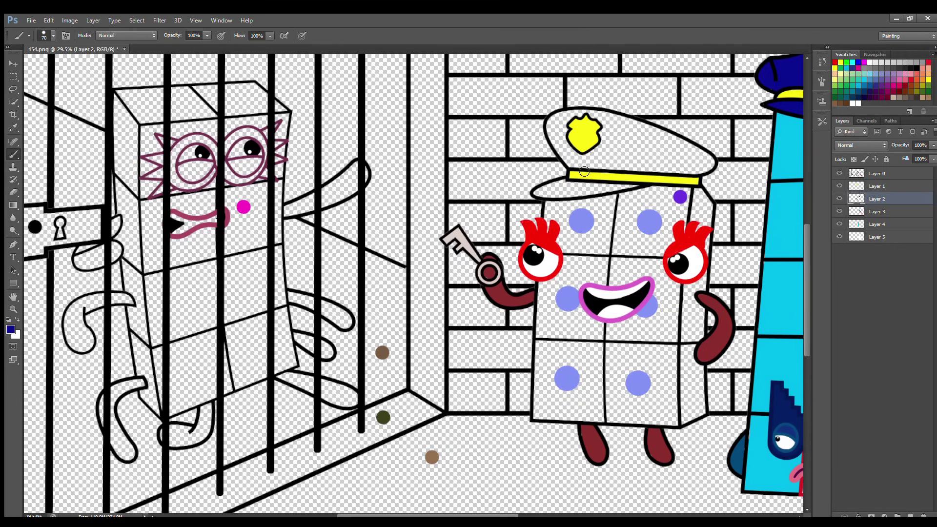
mouse_move(584, 170)
left_mouse_down()
mouse_move(541, 194)
mouse_move(638, 185)
mouse_move(583, 181)
mouse_move(556, 143)
mouse_move(553, 127)
mouse_move(569, 117)
mouse_move(561, 119)
mouse_move(602, 117)
mouse_move(680, 141)
mouse_move(712, 167)
mouse_move(604, 168)
mouse_move(568, 149)
mouse_move(603, 128)
mouse_move(684, 152)
mouse_move(682, 166)
mouse_move(584, 155)
mouse_move(689, 159)
mouse_move(581, 136)
mouse_move(604, 148)
left_mouse_up()
key("bracketright")
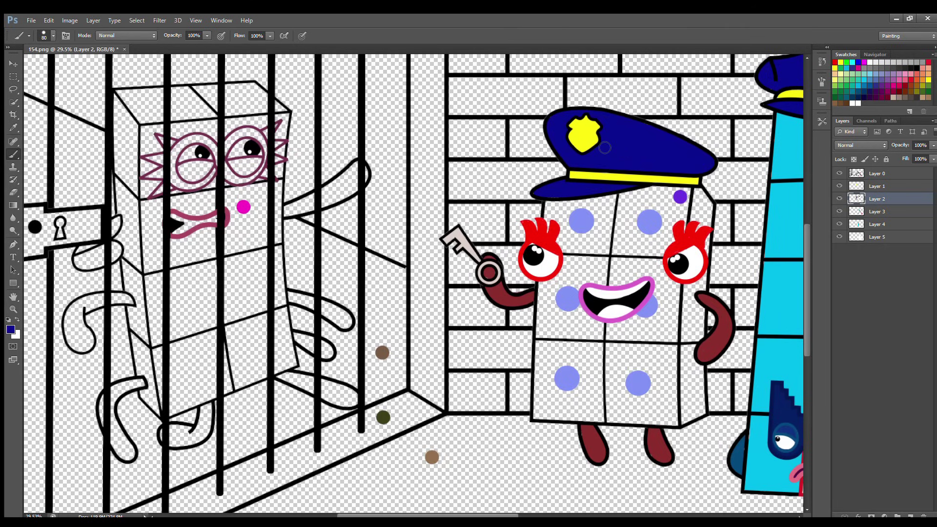
Fill the polka-dot character's front blocks with the sampled purple on Layer 3, around the lighter dots, and prepare to erase any overspill.
left_click(885, 213)
left_click(14, 128)
key("b")
mouse_move(549, 202)
left_mouse_down()
mouse_move(540, 418)
mouse_move(676, 428)
mouse_move(677, 297)
left_mouse_up()
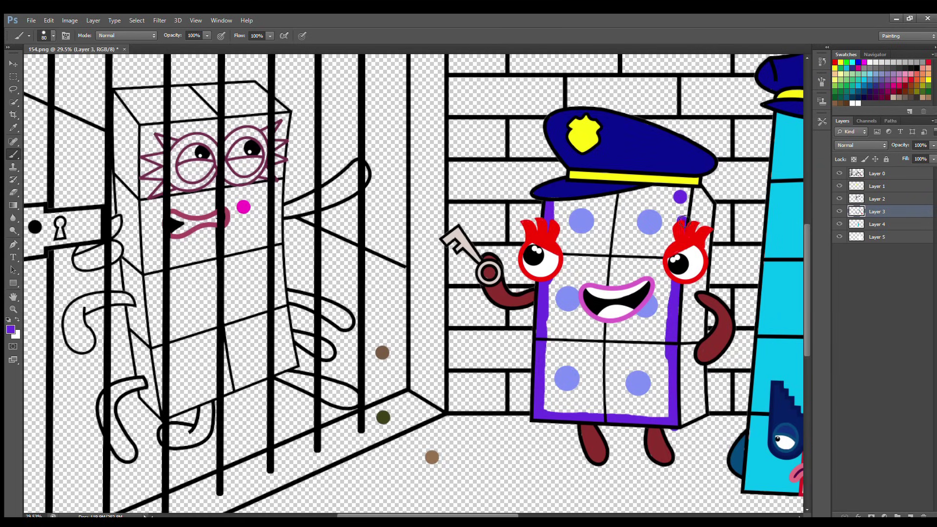
key("bracketright")
key("bracketright")
key("bracketright")
mouse_move(654, 194)
left_mouse_down()
mouse_move(567, 204)
mouse_move(684, 201)
mouse_move(564, 220)
mouse_move(680, 202)
mouse_move(577, 237)
mouse_move(664, 234)
mouse_move(604, 251)
mouse_move(667, 256)
mouse_move(570, 274)
mouse_move(670, 271)
mouse_move(567, 287)
mouse_move(658, 291)
mouse_move(676, 311)
mouse_move(565, 300)
mouse_move(609, 340)
mouse_move(648, 352)
mouse_move(557, 319)
mouse_move(669, 372)
mouse_move(561, 356)
mouse_move(651, 392)
mouse_move(553, 396)
mouse_move(661, 405)
mouse_move(635, 418)
mouse_move(559, 411)
left_mouse_up()
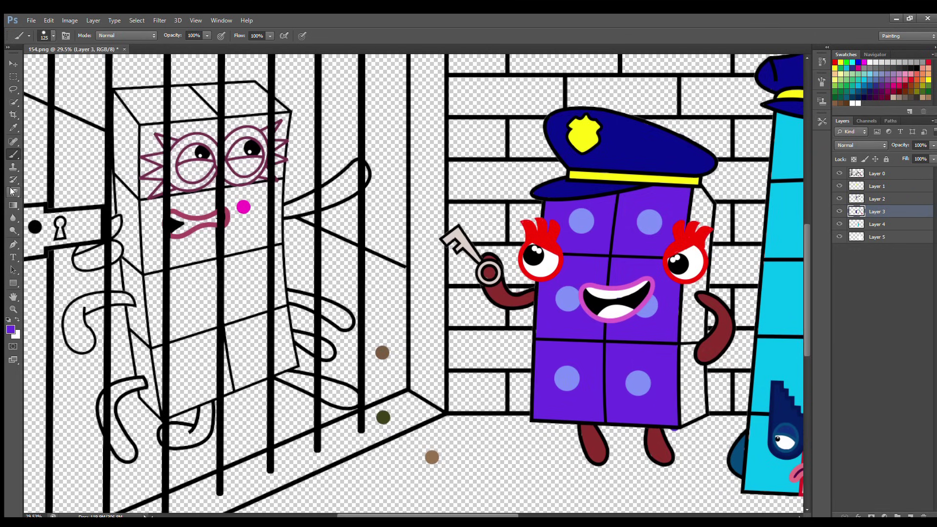
key("e")
Paint the polka-dot character's side face a darker shade of the purple on Layer 4.
left_click(874, 224)
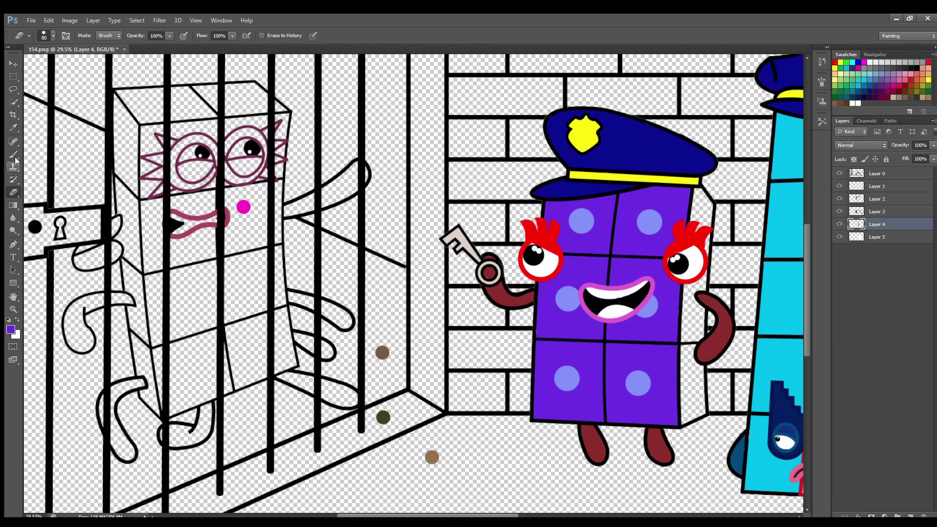
key("b")
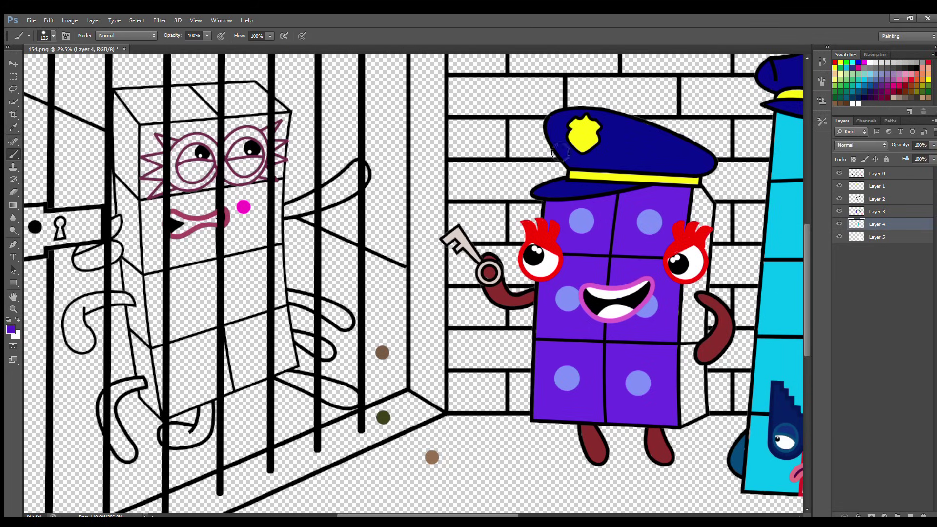
mouse_move(704, 196)
left_mouse_down()
mouse_move(706, 409)
mouse_move(693, 419)
mouse_move(698, 211)
left_mouse_up()
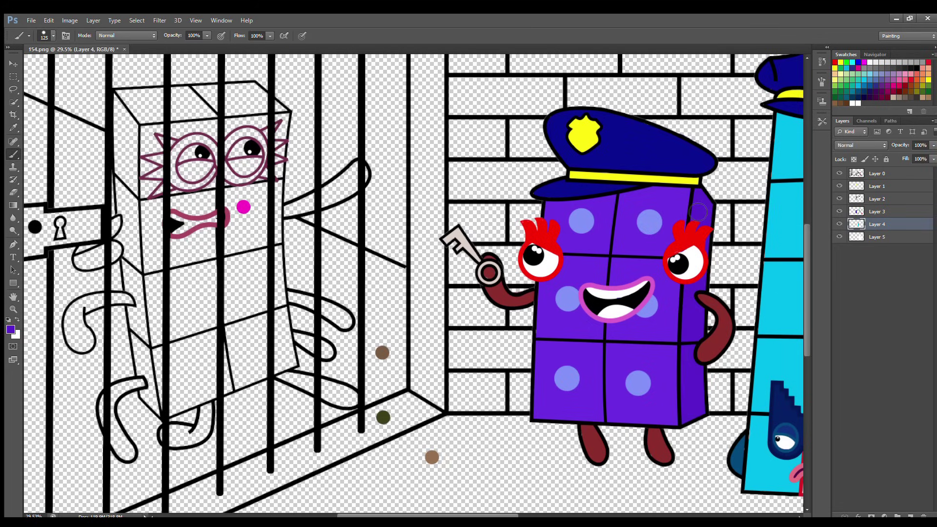
Paint the jailed character's eye whites white on Layer 1.
left_click(877, 187)
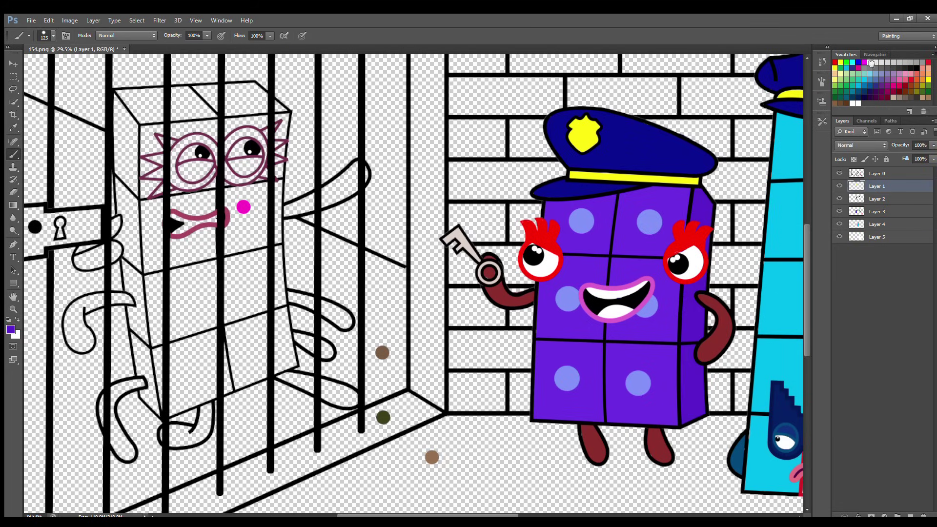
left_click(870, 62)
Paint the jailed character's spiked lashes and eyelids with the plum sampled from their outlines and the open mouth white on Layer 2.
left_click(883, 199)
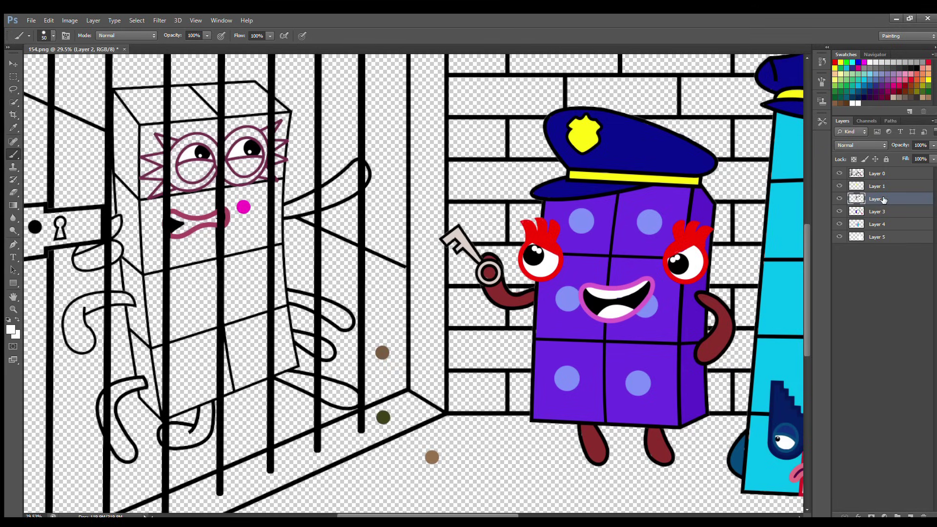
left_click(11, 128)
left_click(261, 129)
left_click(11, 330)
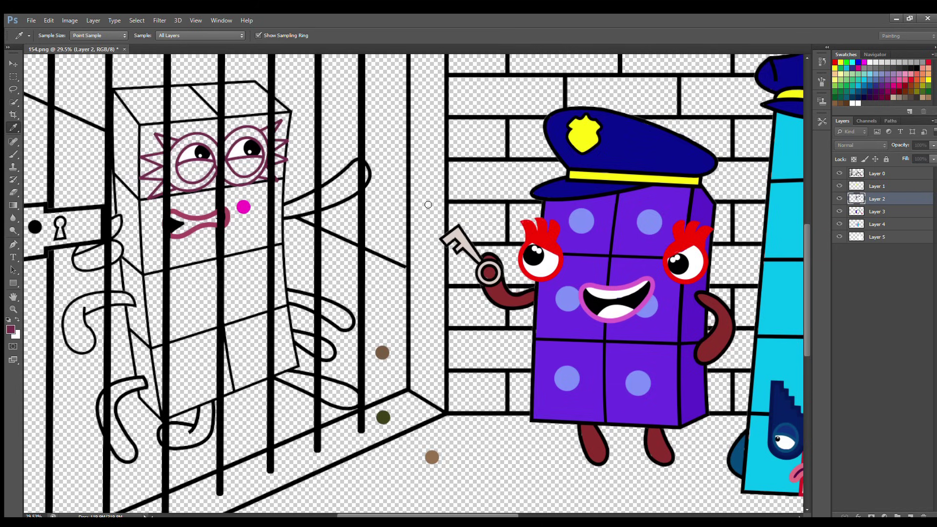
left_click(13, 154)
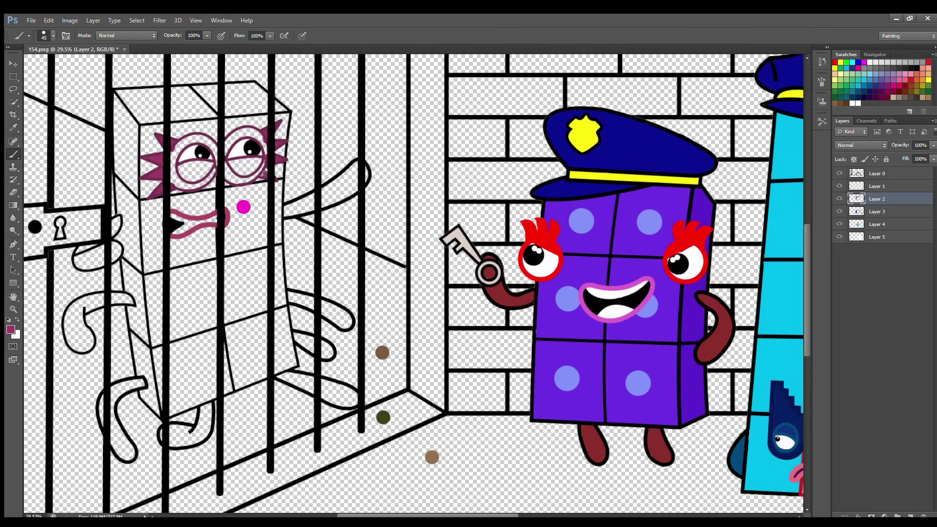
mouse_move(266, 165)
left_mouse_down()
mouse_move(249, 134)
mouse_move(228, 150)
mouse_move(227, 174)
mouse_move(255, 175)
mouse_move(217, 165)
mouse_move(208, 142)
mouse_move(186, 145)
mouse_move(170, 167)
mouse_move(191, 185)
mouse_move(212, 169)
mouse_move(208, 183)
mouse_move(190, 172)
left_mouse_up()
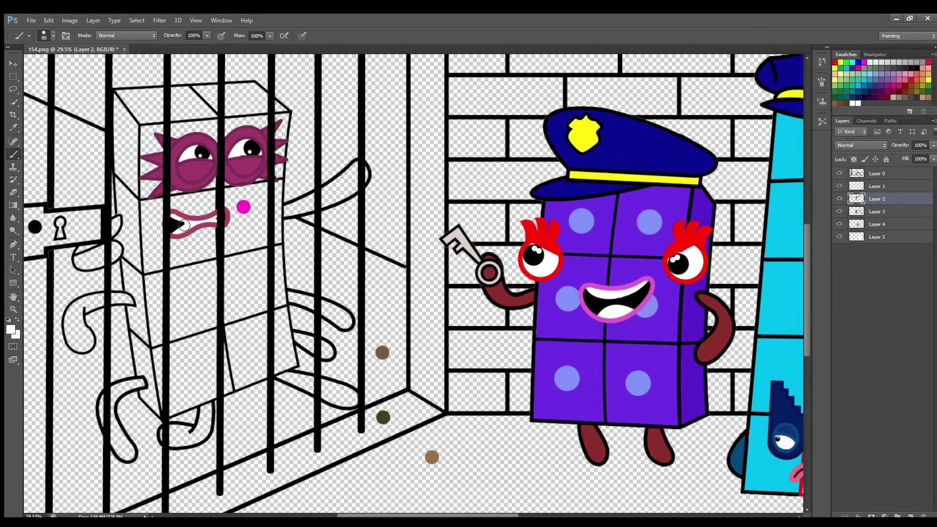
Paint the four limbs extending from the jailed character's right-hand side plum on Layer 1.
key("i")
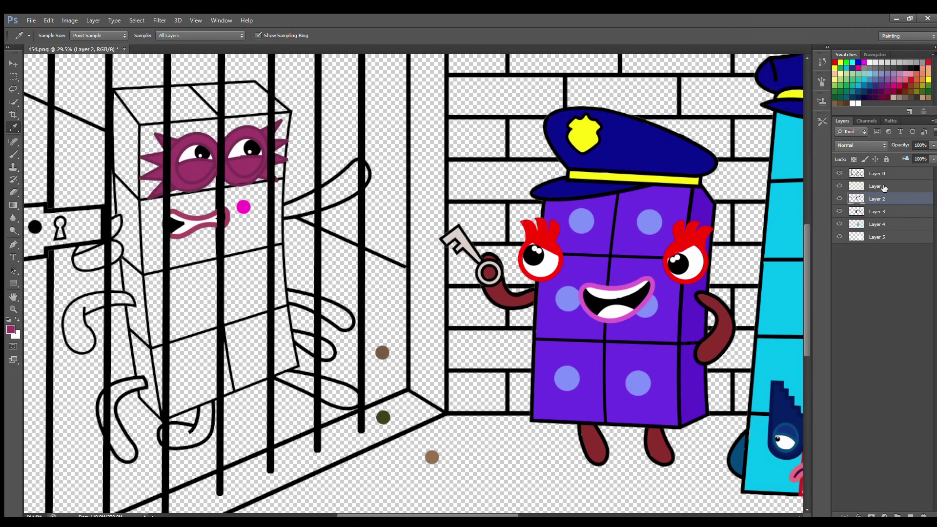
left_click(884, 188)
key("b")
mouse_move(290, 213)
left_mouse_down()
mouse_move(332, 203)
mouse_move(364, 176)
mouse_move(325, 193)
left_mouse_up()
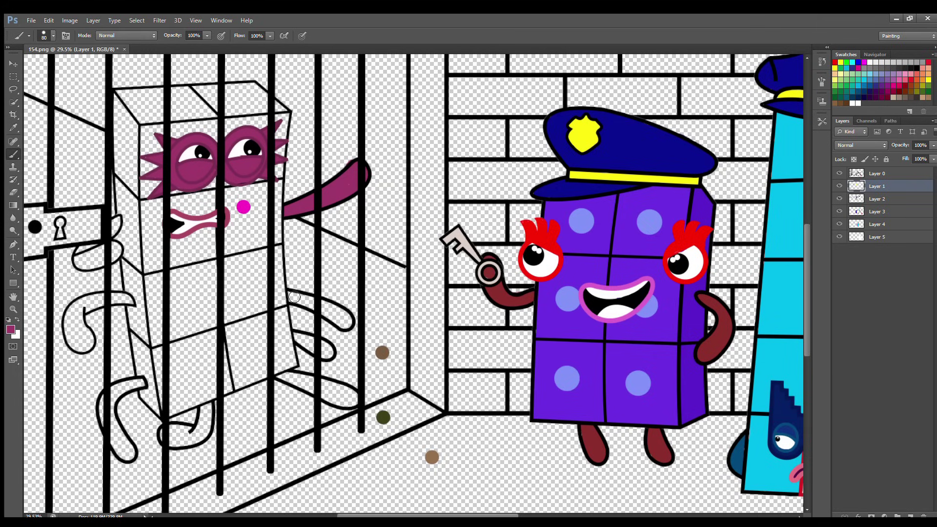
mouse_move(293, 298)
left_mouse_down()
mouse_move(348, 324)
mouse_move(306, 299)
mouse_move(329, 312)
mouse_move(300, 337)
mouse_move(329, 350)
left_mouse_up()
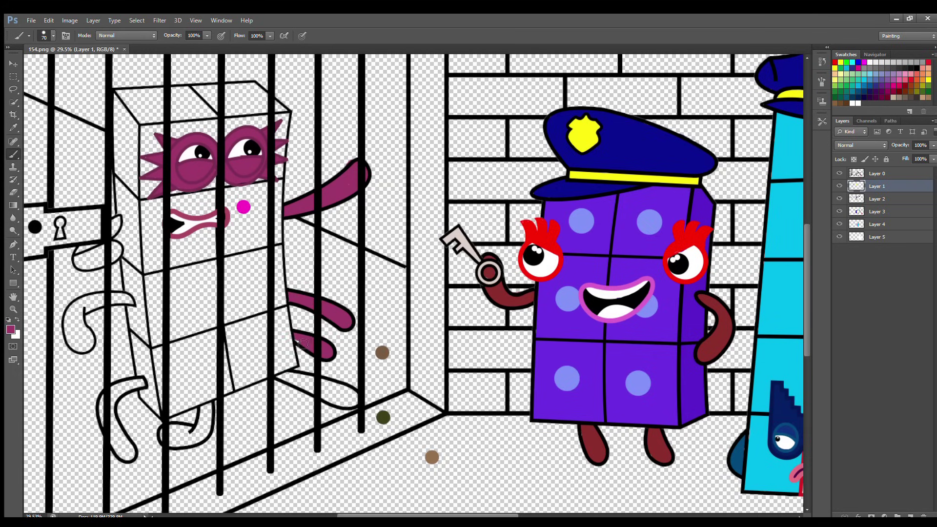
mouse_move(283, 379)
left_mouse_down()
mouse_move(355, 393)
mouse_move(351, 404)
mouse_move(292, 383)
left_mouse_up()
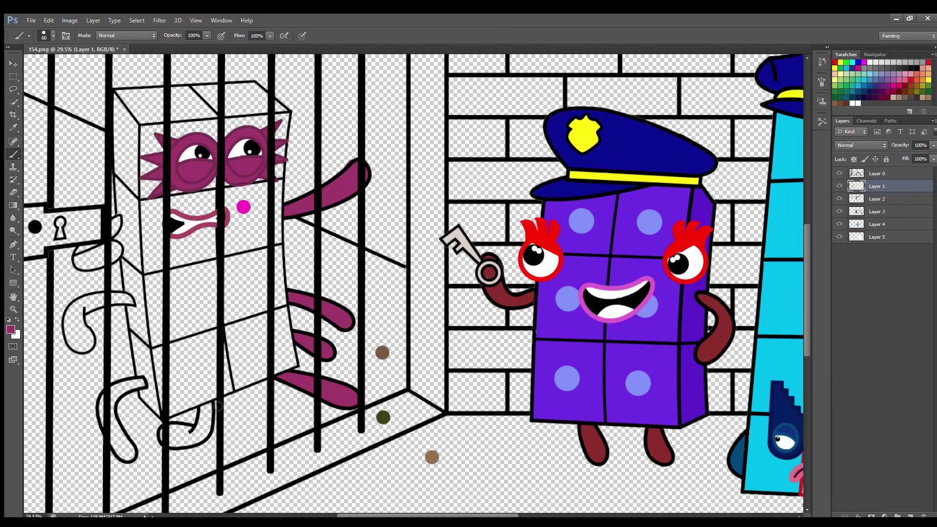
Paint the jailed character's bottom leg, left-hand limbs and the hand by the lock plum on Layer 1.
key("bracketright")
key("bracketright")
mouse_move(218, 406)
left_mouse_down()
mouse_move(203, 427)
mouse_move(168, 440)
mouse_move(183, 445)
mouse_move(208, 419)
left_mouse_up()
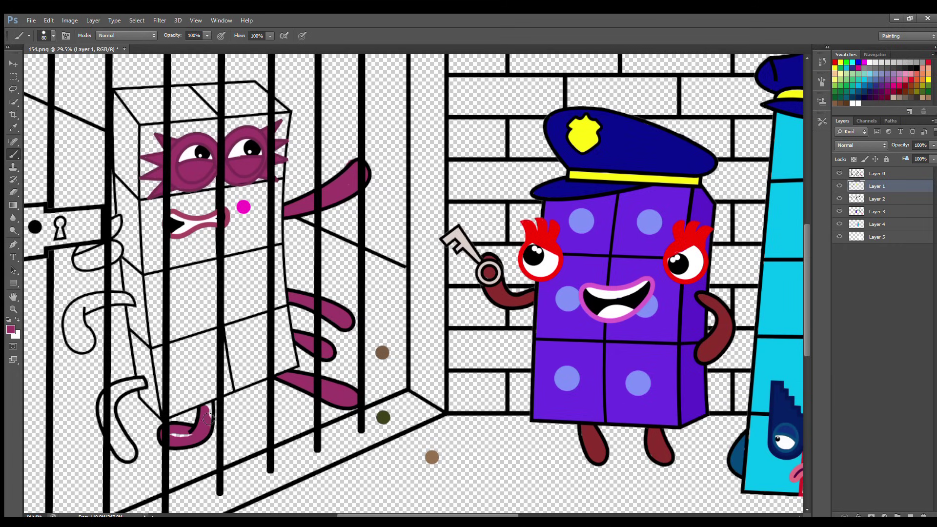
mouse_move(133, 391)
left_mouse_down()
mouse_move(107, 407)
mouse_move(134, 456)
left_mouse_up()
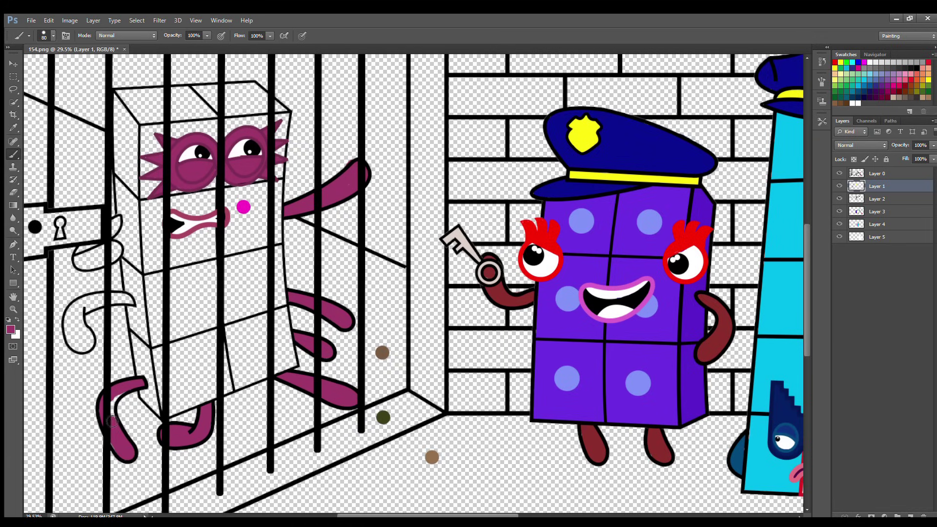
mouse_move(131, 303)
left_mouse_down()
mouse_move(72, 317)
mouse_move(73, 338)
mouse_move(88, 349)
mouse_move(83, 312)
left_mouse_up()
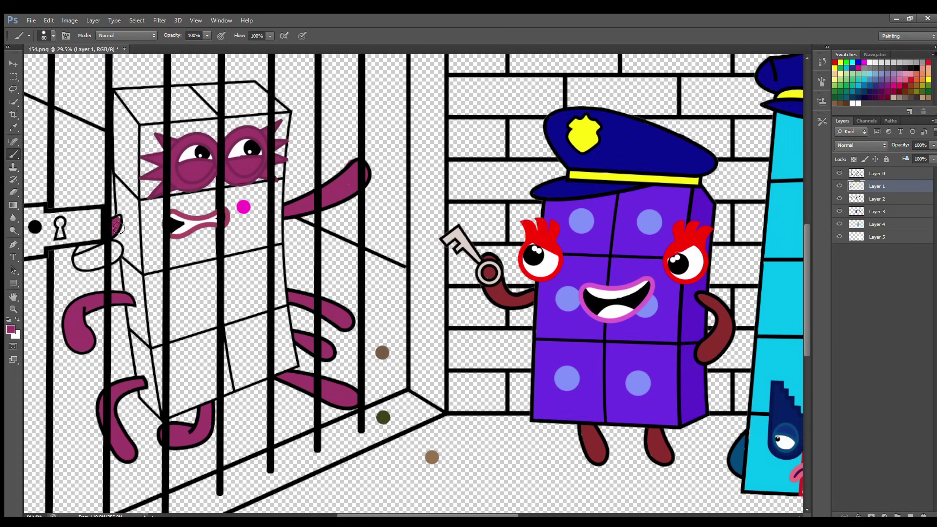
mouse_move(97, 256)
left_mouse_down()
mouse_move(78, 254)
mouse_move(95, 267)
mouse_move(119, 251)
left_mouse_up()
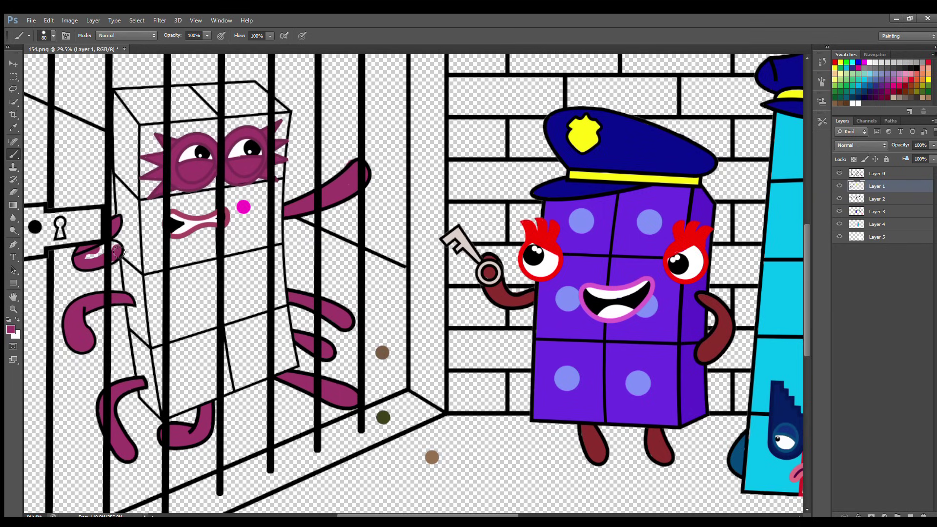
Fill the jailed character's front blocks on Layer 3 with the bright magenta sampled from the colour dot.
left_click(878, 211)
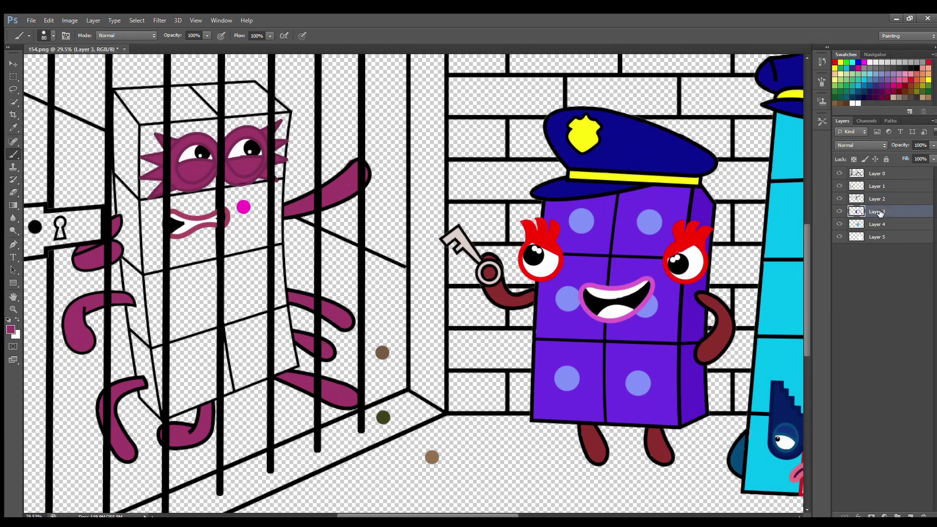
key("i")
left_click(11, 154)
mouse_move(145, 128)
left_mouse_down()
mouse_move(157, 325)
mouse_move(154, 315)
mouse_move(171, 412)
mouse_move(292, 366)
mouse_move(278, 265)
mouse_move(288, 120)
mouse_move(152, 132)
left_mouse_up()
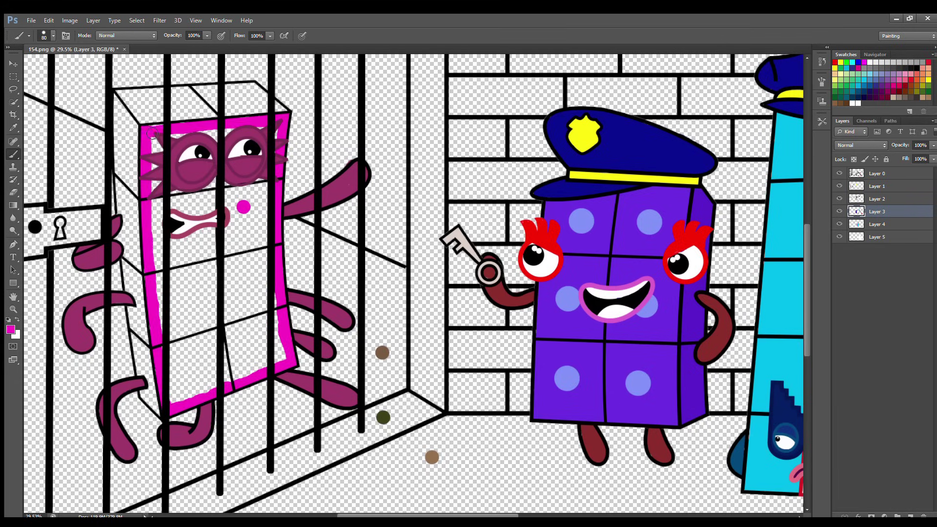
mouse_move(252, 145)
left_mouse_down()
mouse_move(156, 144)
mouse_move(274, 142)
left_mouse_up()
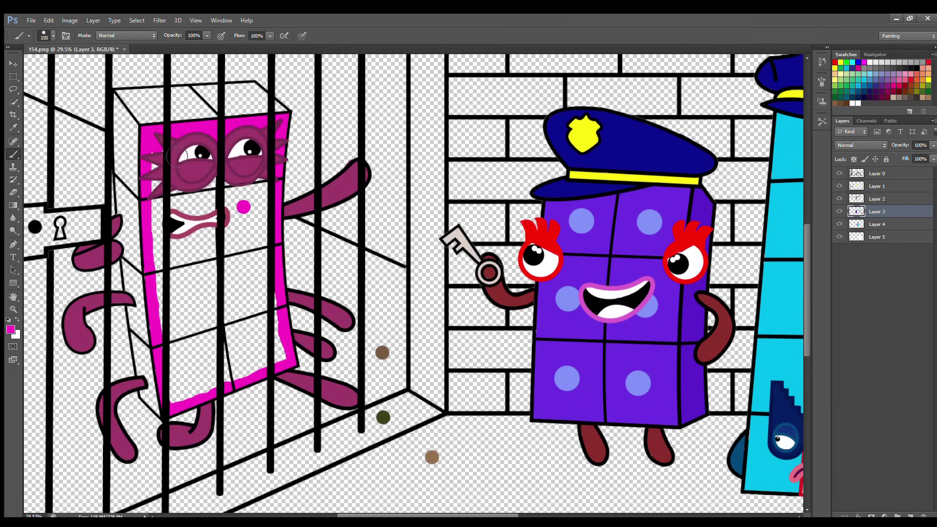
key("bracketright")
key("bracketright")
key("bracketright")
key("bracketright")
mouse_move(157, 195)
left_mouse_down()
mouse_move(265, 189)
mouse_move(174, 210)
mouse_move(218, 218)
mouse_move(225, 229)
mouse_move(268, 222)
mouse_move(172, 248)
mouse_move(228, 258)
mouse_move(177, 259)
mouse_move(218, 279)
mouse_move(215, 297)
mouse_move(201, 283)
mouse_move(248, 298)
mouse_move(192, 328)
mouse_move(253, 315)
mouse_move(194, 362)
mouse_move(276, 362)
mouse_move(177, 389)
mouse_move(219, 394)
mouse_move(278, 367)
mouse_move(193, 387)
left_mouse_up()
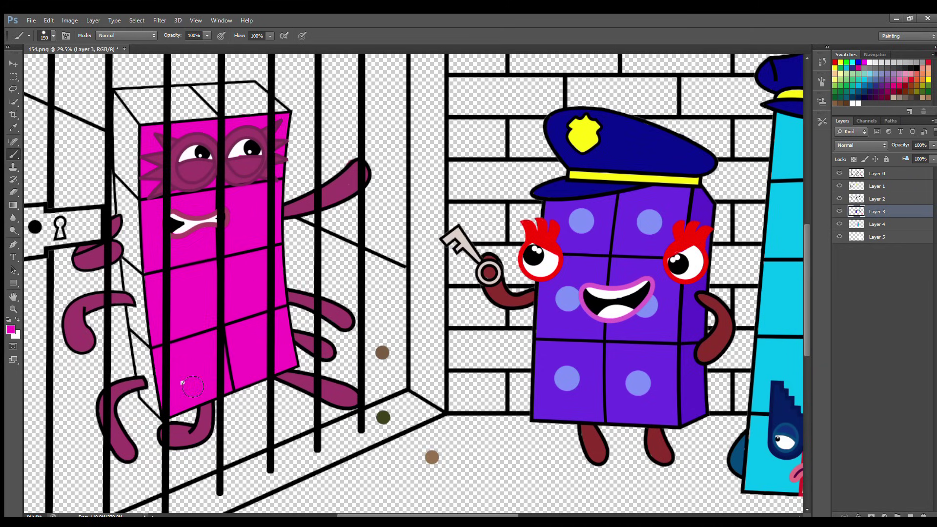
Paint the jailed character's top and side faces a darker shade of the magenta on Layer 4.
left_click(877, 224)
key("i")
key("b")
mouse_move(292, 124)
left_mouse_down()
mouse_move(260, 99)
mouse_move(129, 109)
mouse_move(136, 286)
mouse_move(169, 411)
left_mouse_up()
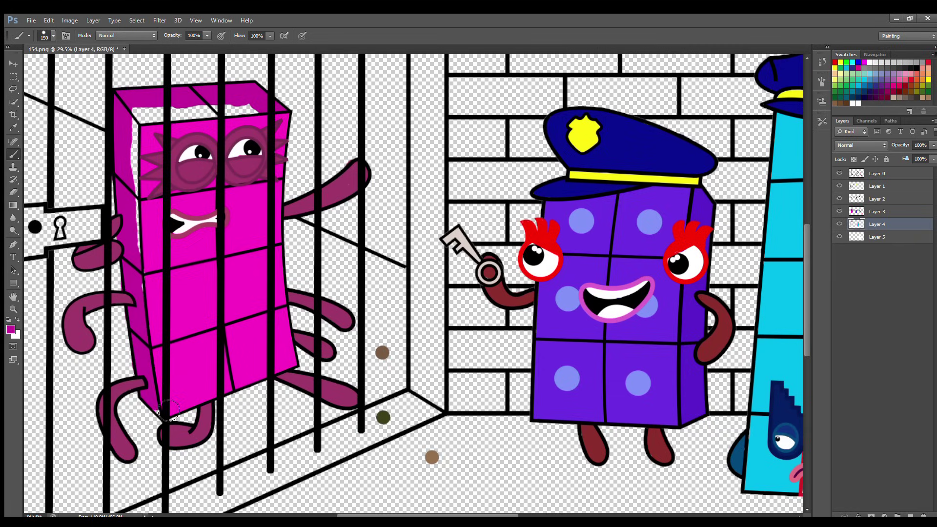
mouse_move(153, 280)
left_mouse_down()
mouse_move(146, 134)
mouse_move(181, 121)
mouse_move(269, 117)
left_mouse_up()
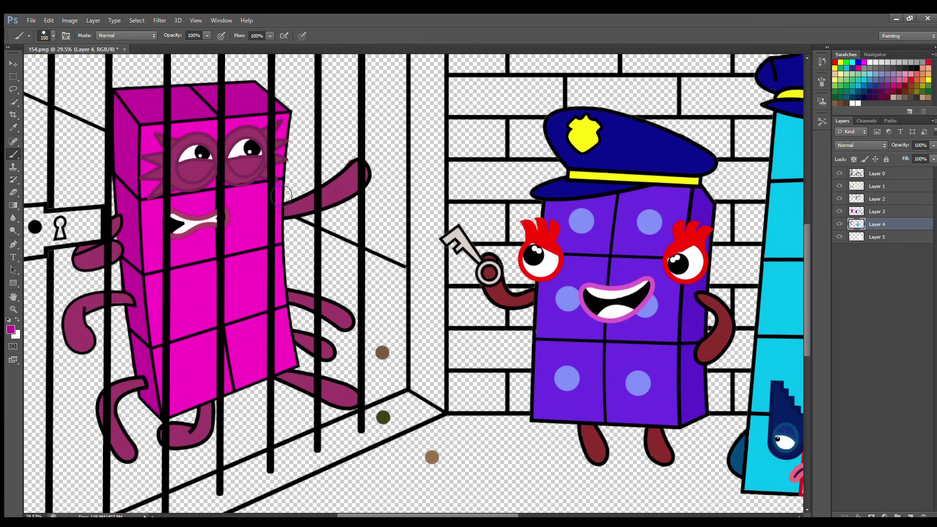
Paint the lock plate on the cell bars black on Layer 1, leaving the keyhole unpainted.
left_click(878, 186)
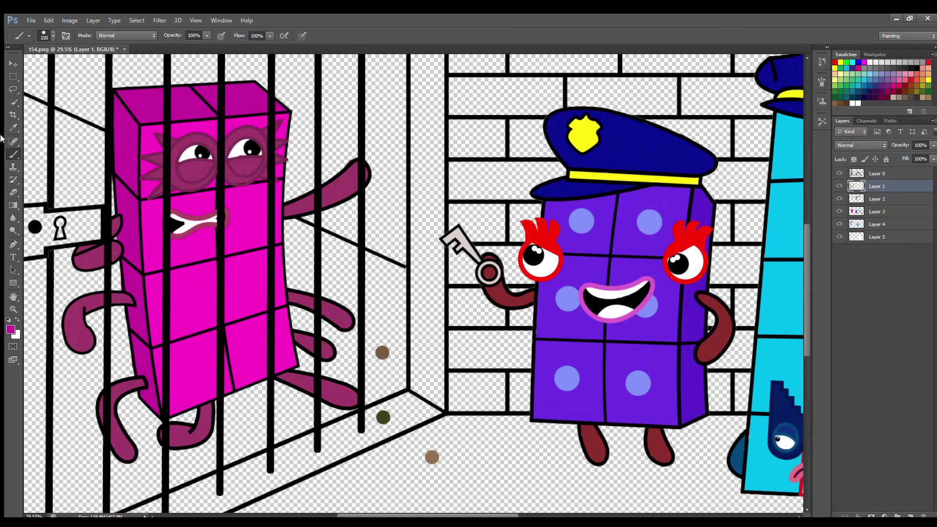
left_click(36, 226, "alt")
scroll(153, 314, "left", 2)
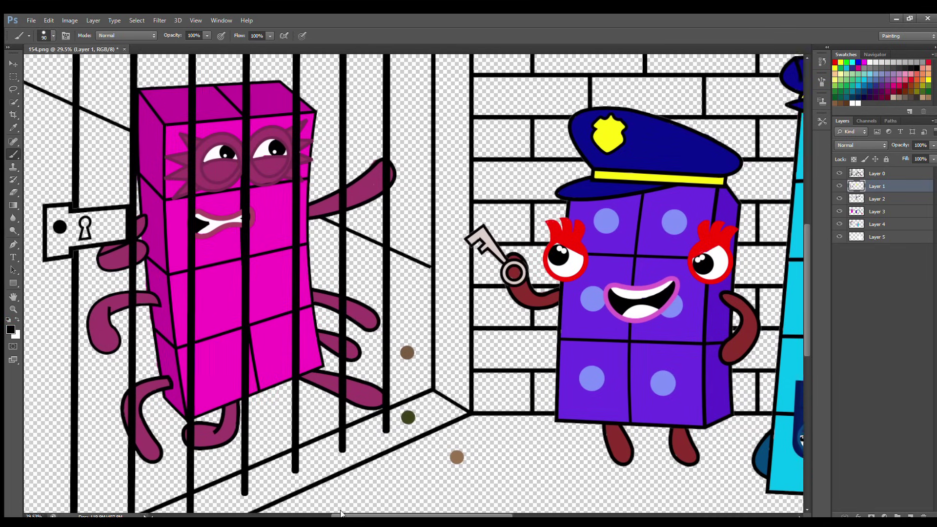
mouse_move(55, 214)
left_mouse_down()
mouse_move(82, 221)
mouse_move(56, 222)
mouse_move(70, 249)
left_mouse_up()
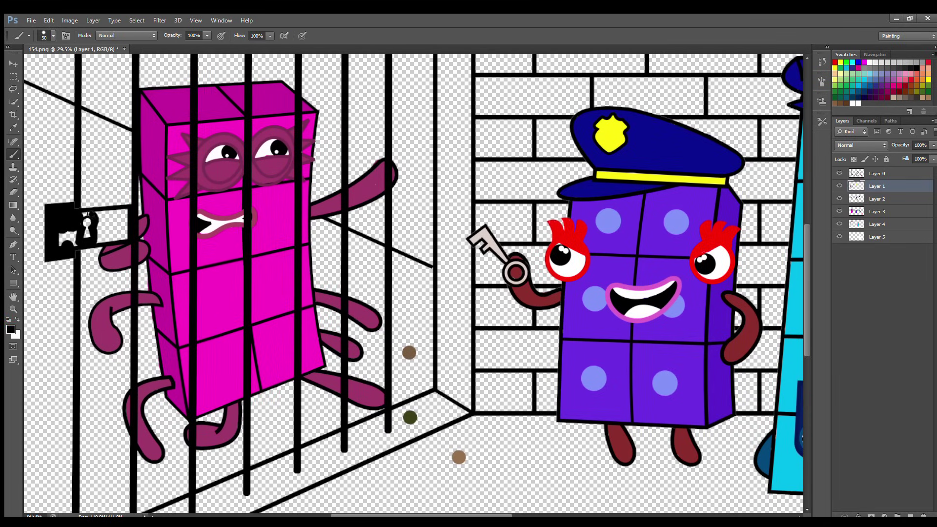
mouse_move(95, 211)
left_mouse_down()
mouse_move(126, 230)
mouse_move(66, 248)
left_mouse_up()
key("bracketright")
key("bracketright")
key("bracketright")
Add a new layer beneath Layer 5 and paint the floor outside the cell with the light brown sampled from the lowest colour dot.
scroll(93, 246, "down", 5)
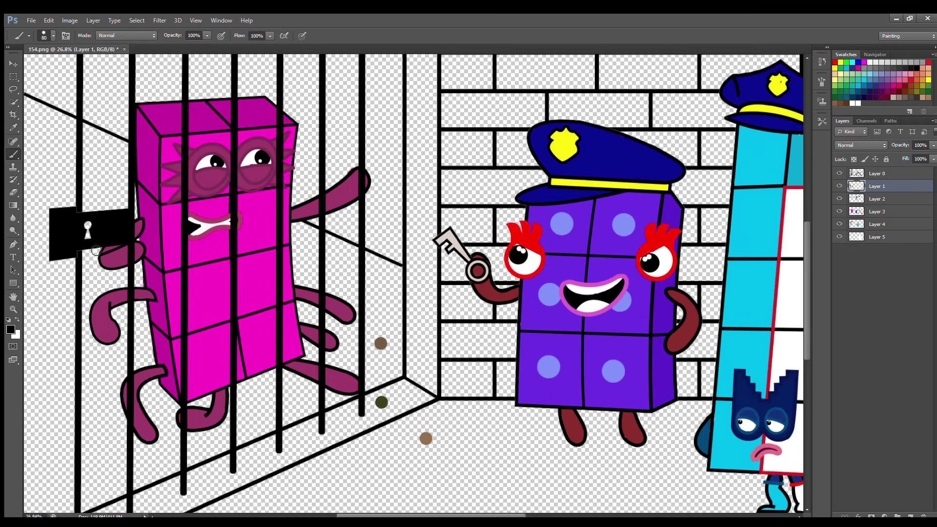
scroll(97, 249, "up", 1)
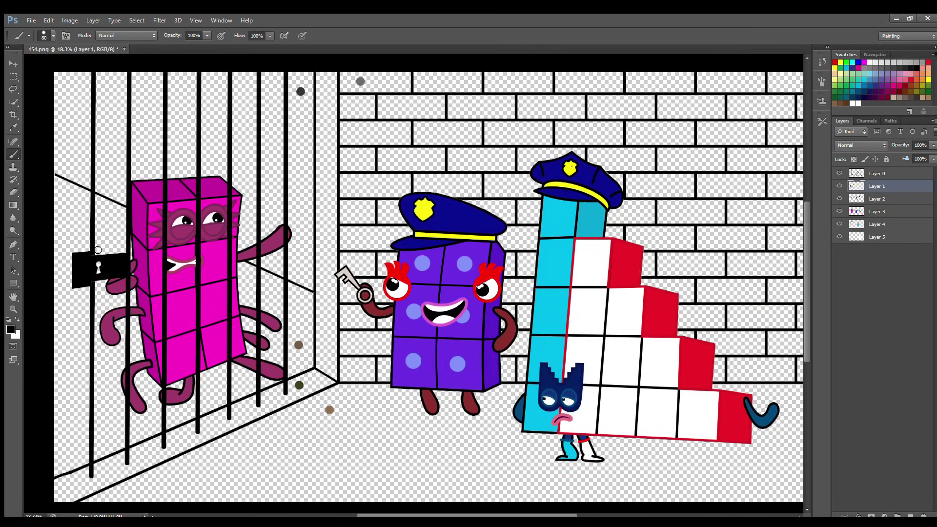
scroll(525, 284, "down", 1)
scroll(525, 284, "up", 1)
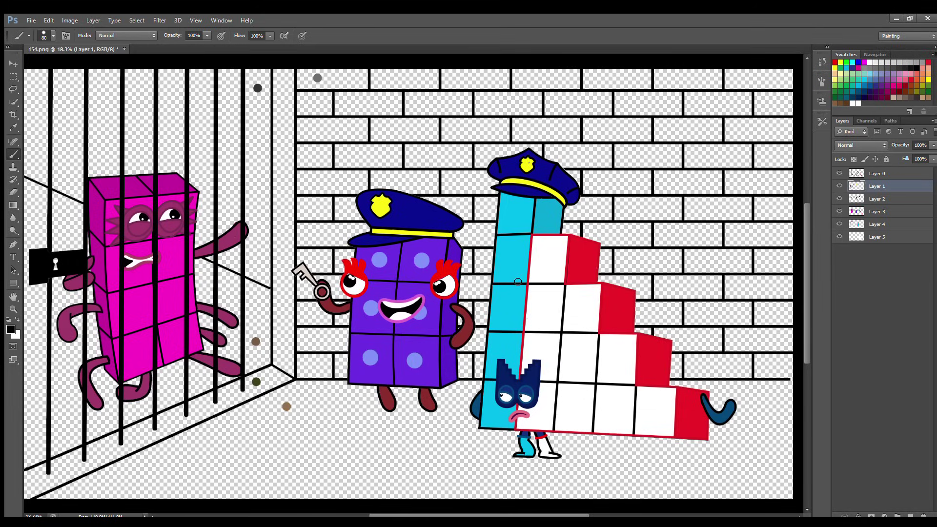
left_click(877, 237)
left_click(911, 516)
key("i")
left_click(287, 406)
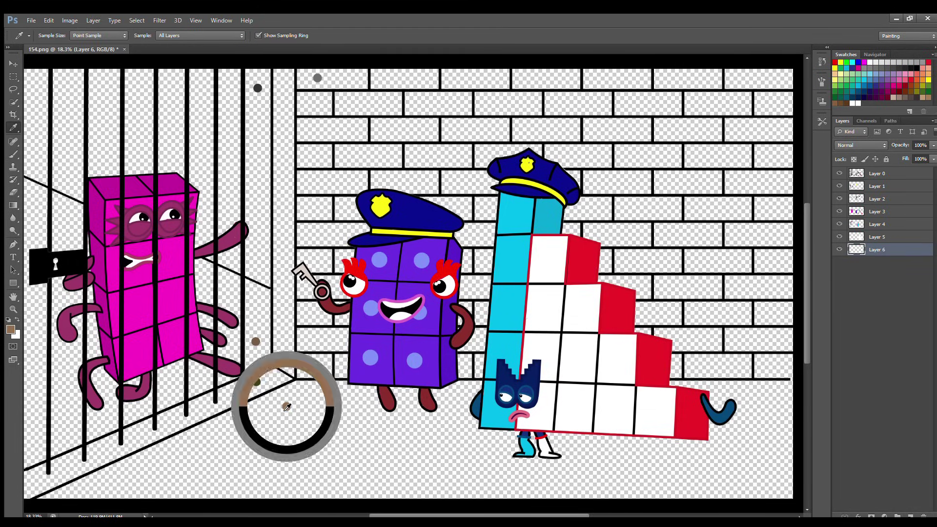
key("b")
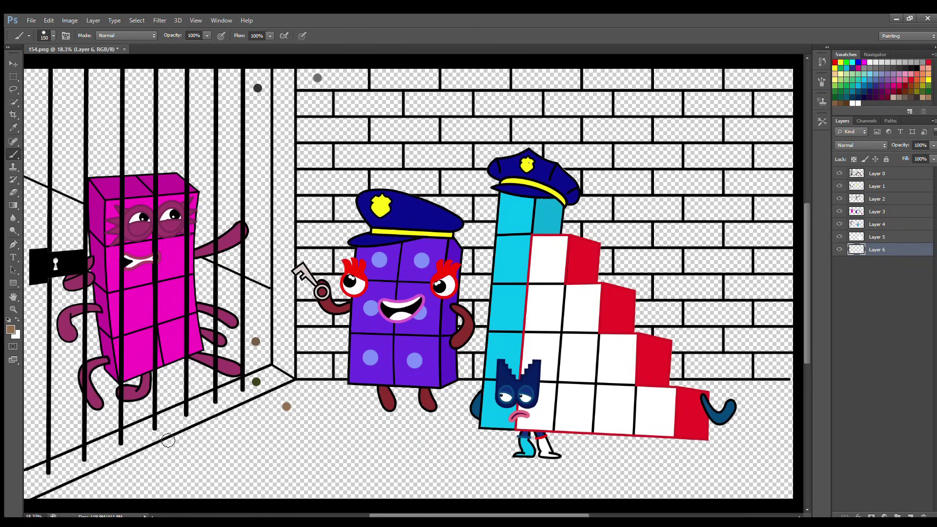
key("ctrl+minus")
key("ctrl+plus")
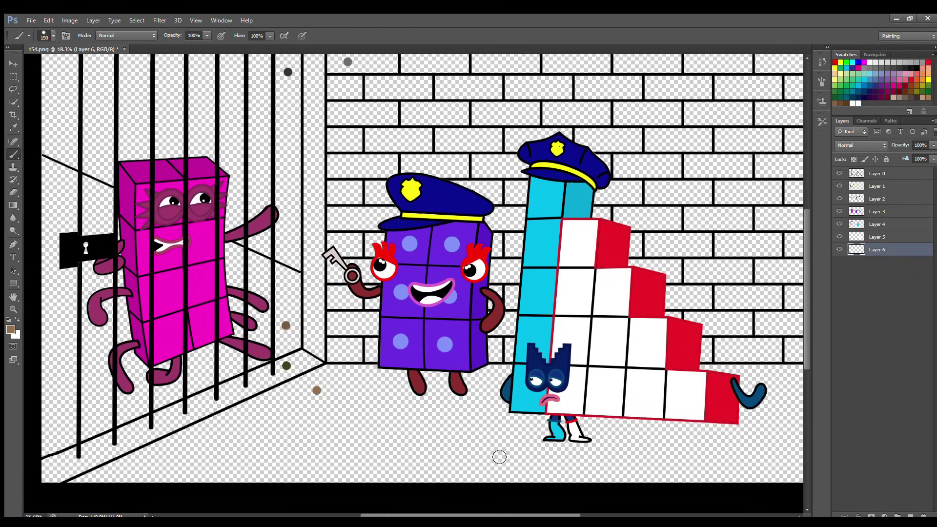
left_click_drag(378, 513, 381, 513)
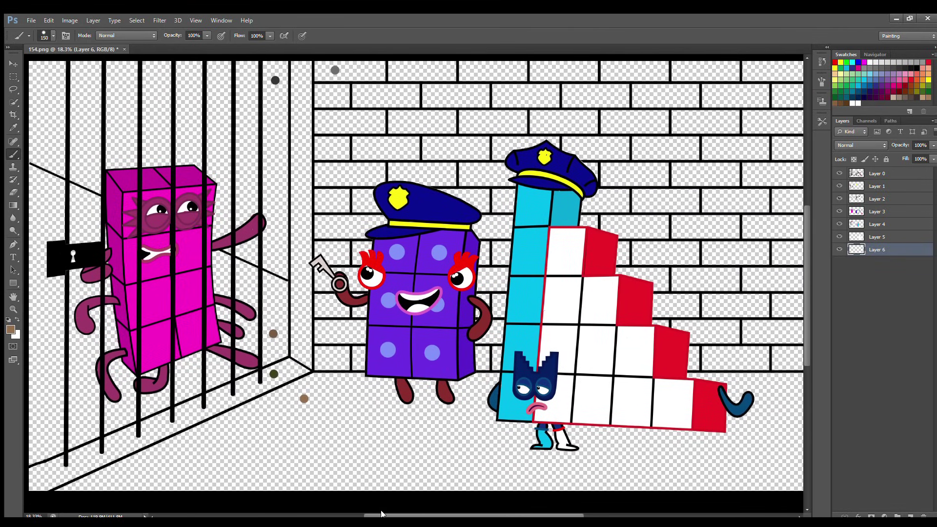
mouse_move(54, 492)
left_mouse_down()
mouse_move(319, 381)
mouse_move(490, 378)
mouse_move(667, 395)
mouse_move(692, 379)
mouse_move(746, 380)
mouse_move(796, 391)
left_mouse_up()
mouse_move(163, 463)
left_mouse_down()
mouse_move(353, 394)
mouse_move(189, 466)
mouse_move(181, 485)
mouse_move(329, 420)
mouse_move(355, 398)
mouse_move(368, 420)
mouse_move(200, 496)
mouse_move(345, 422)
mouse_move(299, 464)
mouse_move(412, 403)
mouse_move(458, 396)
mouse_move(270, 490)
mouse_move(374, 449)
mouse_move(348, 478)
mouse_move(491, 414)
mouse_move(362, 501)
mouse_move(469, 426)
mouse_move(433, 477)
mouse_move(512, 433)
mouse_move(494, 490)
mouse_move(590, 434)
mouse_move(560, 449)
mouse_move(697, 435)
mouse_move(733, 391)
mouse_move(804, 402)
mouse_move(758, 437)
mouse_move(611, 447)
mouse_move(575, 471)
mouse_move(596, 494)
mouse_move(794, 483)
mouse_move(680, 504)
mouse_move(597, 496)
mouse_move(764, 471)
mouse_move(695, 470)
mouse_move(745, 455)
mouse_move(772, 465)
left_mouse_up()
left_click_drag(548, 513, 552, 513)
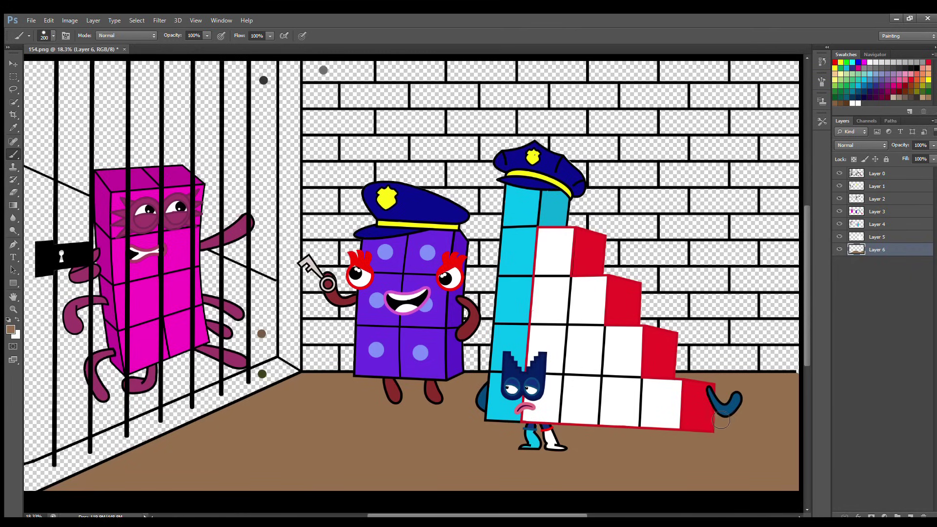
Add a new layer beneath Layer 6 and paint the ledge below the cell bars with the dark olive green sampled from its dot.
left_click(910, 513)
key("i")
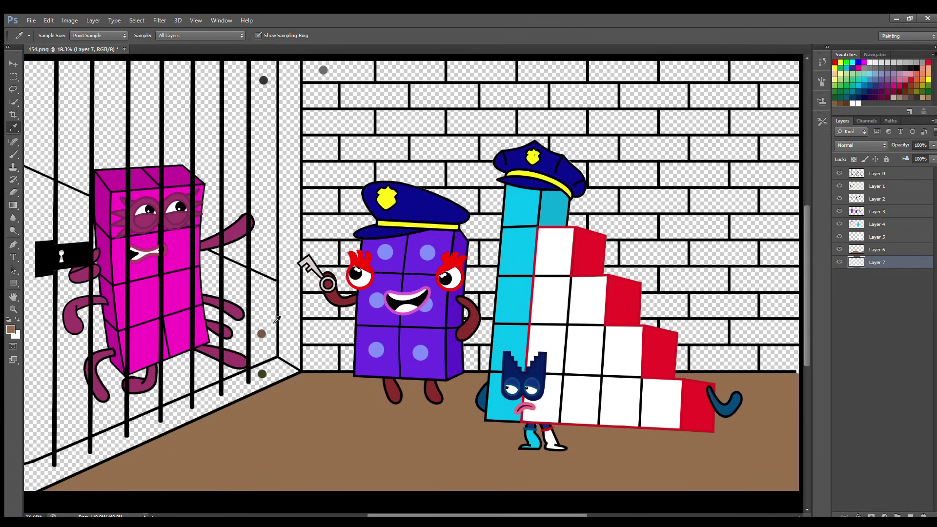
left_click_drag(379, 513, 376, 513)
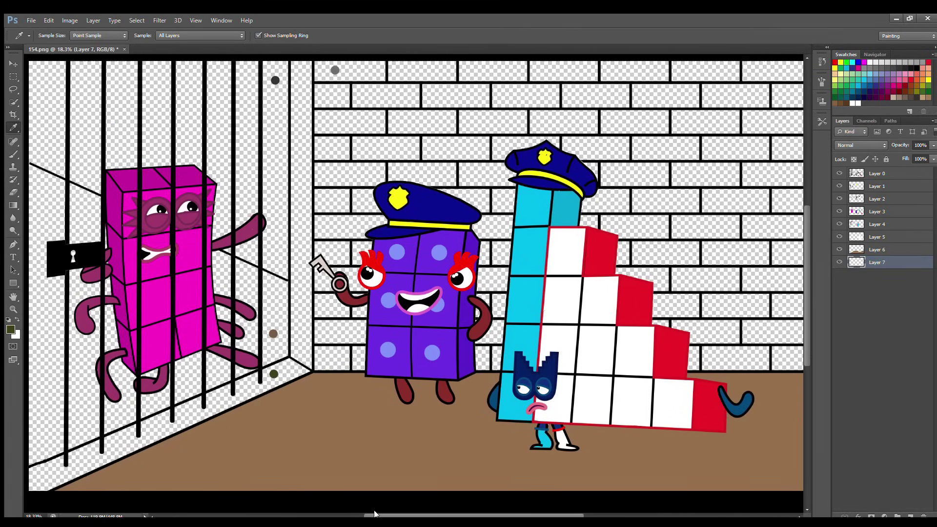
left_click(12, 155)
mouse_move(36, 483)
left_mouse_down()
mouse_move(291, 373)
mouse_move(310, 383)
mouse_move(46, 489)
mouse_move(68, 487)
left_mouse_up()
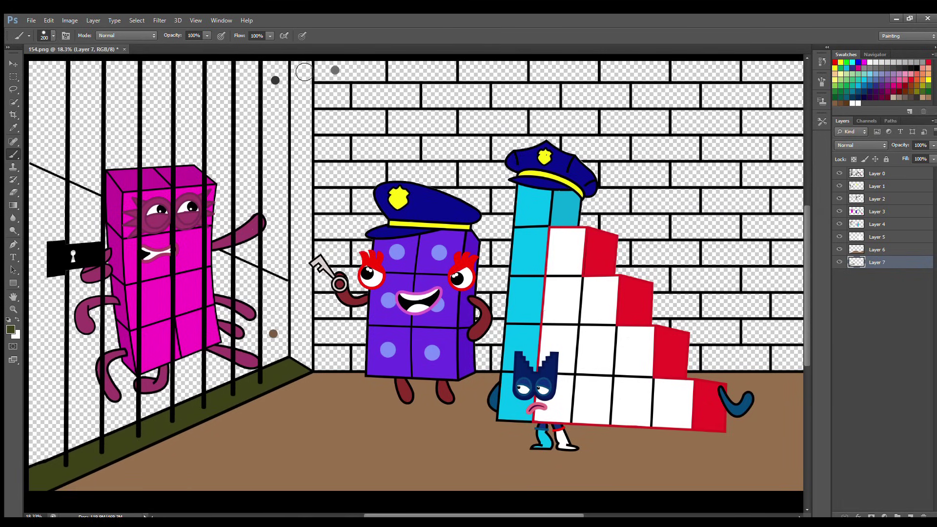
Paint the upright border between the cell and the brick wall dark olive green on Layer 7.
left_click_drag(304, 72, 303, 288)
left_click_drag(306, 346, 302, 349)
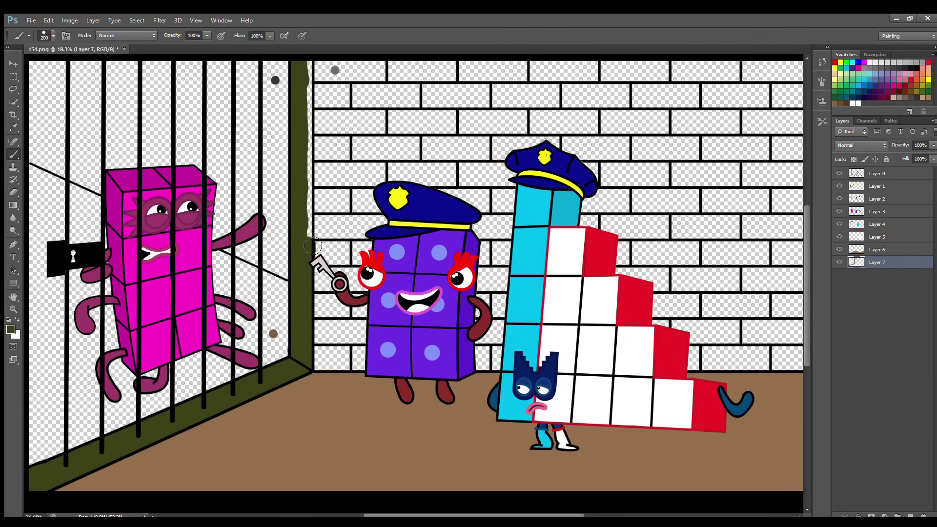
left_click_drag(310, 107, 312, 66)
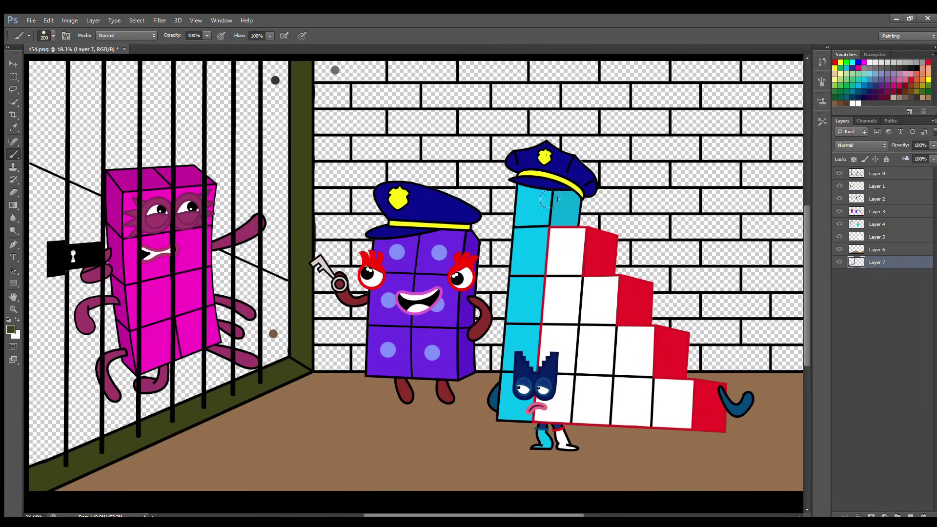
scroll(317, 218, "up", 1)
scroll(317, 218, "down", 1)
key("e")
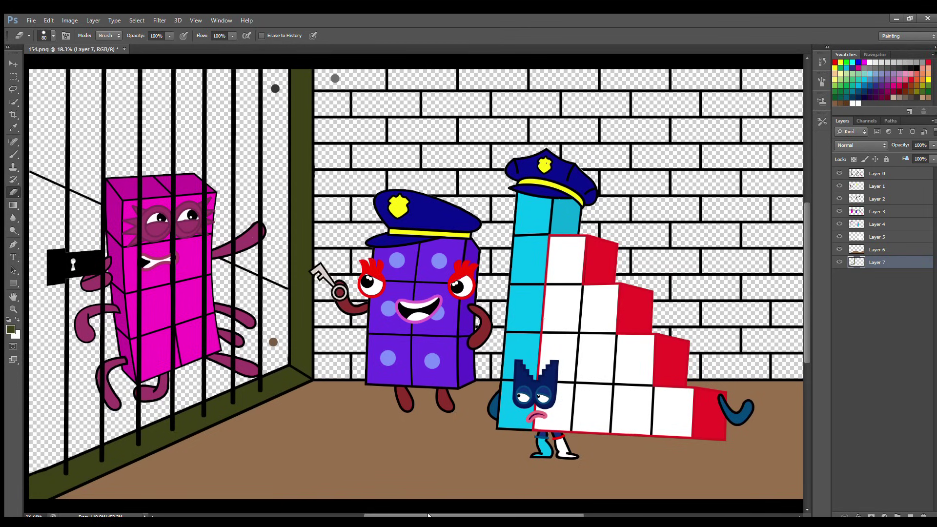
Add a new layer beneath Layer 7 and paint the brick wall behind the police characters with the grey sampled from its dot.
left_click_drag(428, 515, 434, 515)
key("ctrl+shift+alt+n")
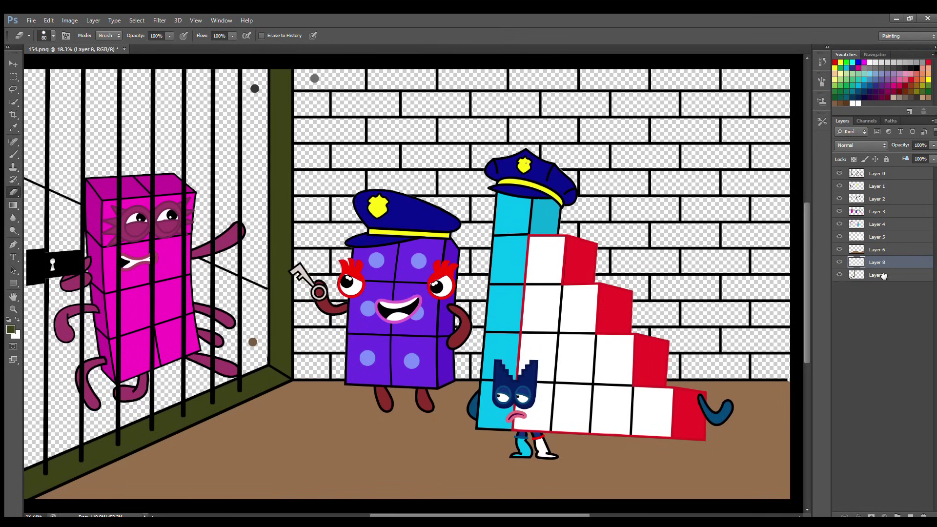
key("b")
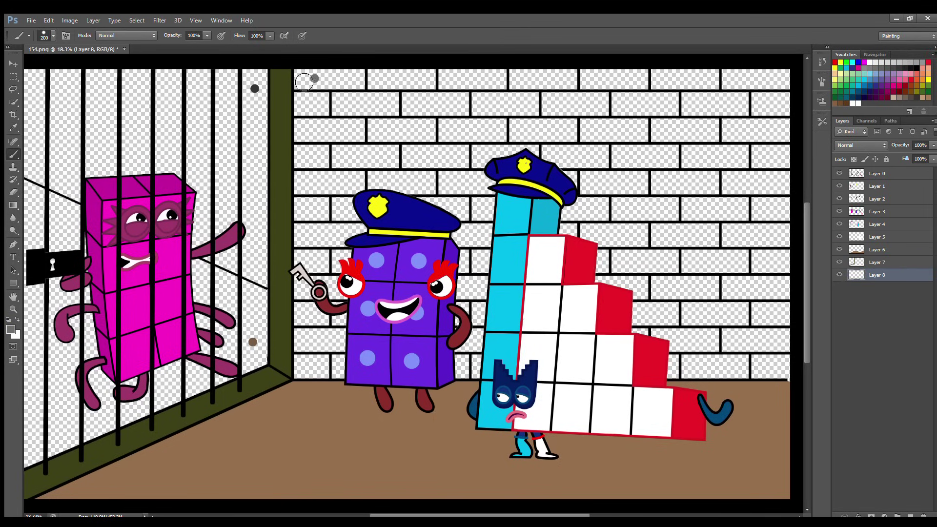
mouse_move(304, 82)
left_mouse_down()
mouse_move(785, 81)
mouse_move(352, 90)
mouse_move(361, 99)
mouse_move(795, 106)
mouse_move(321, 113)
mouse_move(412, 127)
mouse_move(752, 134)
mouse_move(343, 134)
mouse_move(347, 145)
mouse_move(647, 149)
mouse_move(793, 134)
mouse_move(747, 115)
mouse_move(574, 163)
mouse_move(340, 159)
mouse_move(428, 178)
mouse_move(709, 170)
mouse_move(794, 182)
mouse_move(518, 194)
mouse_move(349, 186)
mouse_move(396, 183)
mouse_move(405, 199)
mouse_move(762, 214)
mouse_move(299, 217)
mouse_move(604, 238)
mouse_move(795, 219)
mouse_move(300, 235)
mouse_move(617, 256)
mouse_move(793, 254)
mouse_move(327, 251)
mouse_move(780, 264)
mouse_move(321, 281)
mouse_move(593, 293)
mouse_move(706, 270)
mouse_move(686, 292)
mouse_move(781, 287)
mouse_move(353, 305)
mouse_move(319, 293)
mouse_move(519, 311)
mouse_move(783, 310)
mouse_move(319, 318)
mouse_move(508, 332)
mouse_move(771, 326)
mouse_move(681, 340)
mouse_move(798, 354)
mouse_move(689, 370)
mouse_move(791, 380)
mouse_move(385, 337)
mouse_move(366, 353)
mouse_move(426, 360)
mouse_move(318, 371)
mouse_move(464, 381)
left_mouse_up()
scroll(544, 465, "left", 2)
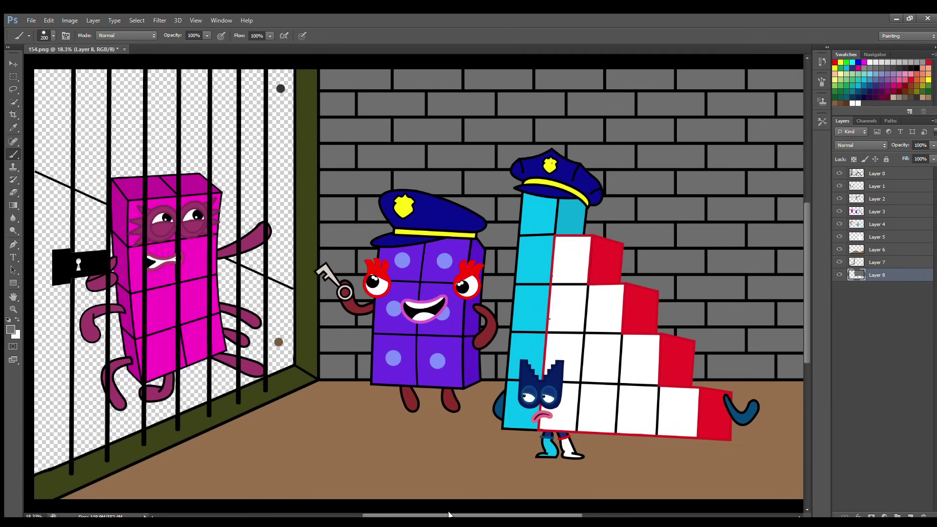
Paint the wall inside the cell on Layer 8 with the dark grey sampled from its colour dot.
left_click(284, 89, "alt")
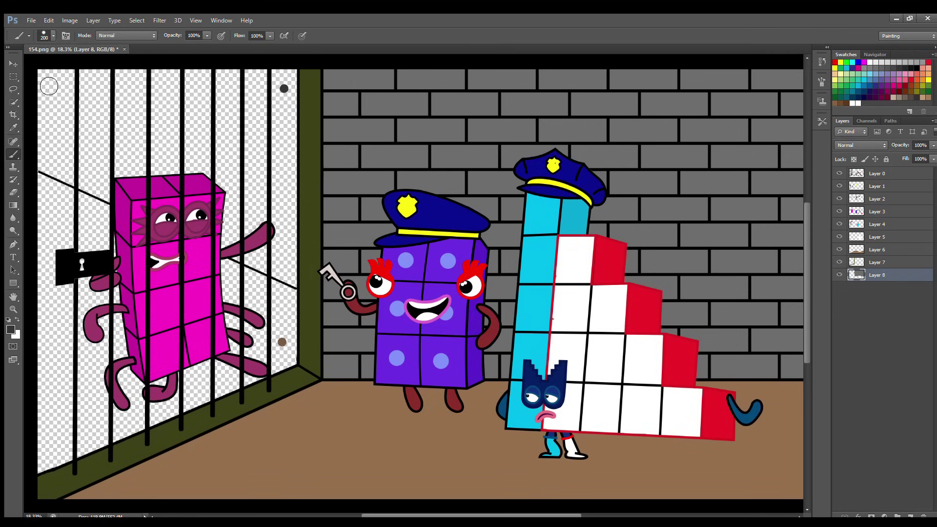
mouse_move(41, 97)
left_mouse_down()
mouse_move(147, 78)
mouse_move(98, 92)
mouse_move(288, 110)
mouse_move(264, 131)
mouse_move(53, 126)
mouse_move(249, 161)
mouse_move(224, 181)
mouse_move(48, 169)
mouse_move(101, 194)
left_mouse_up()
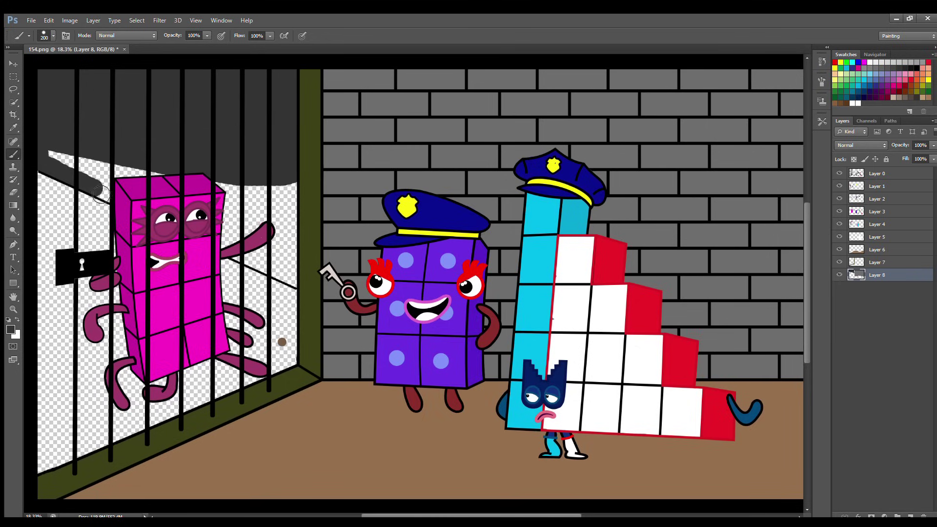
mouse_move(233, 250)
left_mouse_down()
mouse_move(284, 277)
mouse_move(299, 236)
mouse_move(156, 176)
mouse_move(148, 190)
mouse_move(209, 202)
mouse_move(249, 243)
mouse_move(286, 243)
left_mouse_up()
Add a new layer beneath Layer 8 and paint the cell's floor with the brown sampled from the remaining colour dot.
left_click(910, 515)
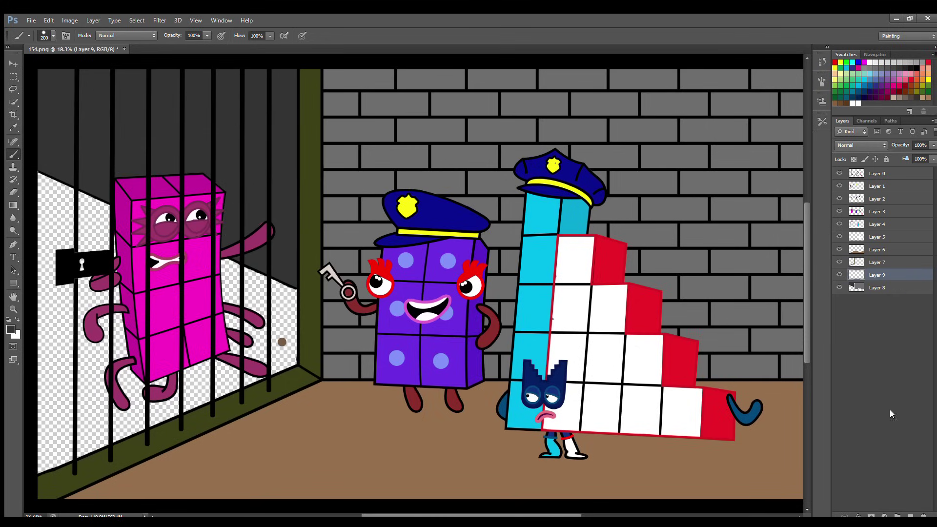
left_click(282, 341, "alt")
mouse_move(42, 193)
left_mouse_down()
mouse_move(302, 306)
mouse_move(288, 356)
mouse_move(44, 463)
left_mouse_up()
mouse_move(248, 389)
left_mouse_down()
mouse_move(231, 364)
mouse_move(79, 424)
mouse_move(169, 408)
mouse_move(228, 361)
left_mouse_up()
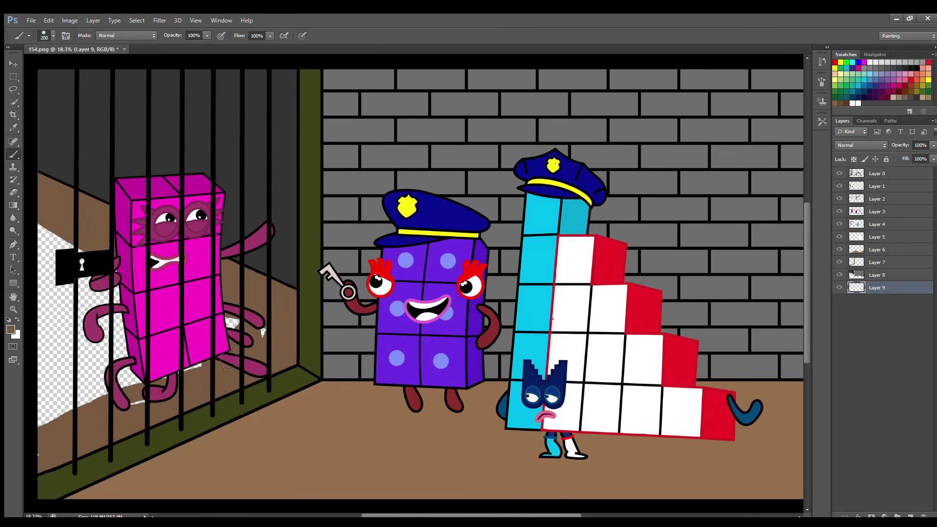
mouse_move(174, 389)
left_mouse_down()
mouse_move(49, 456)
mouse_move(109, 373)
mouse_move(72, 365)
mouse_move(45, 328)
mouse_move(119, 291)
mouse_move(54, 290)
mouse_move(88, 249)
mouse_move(43, 270)
left_mouse_up()
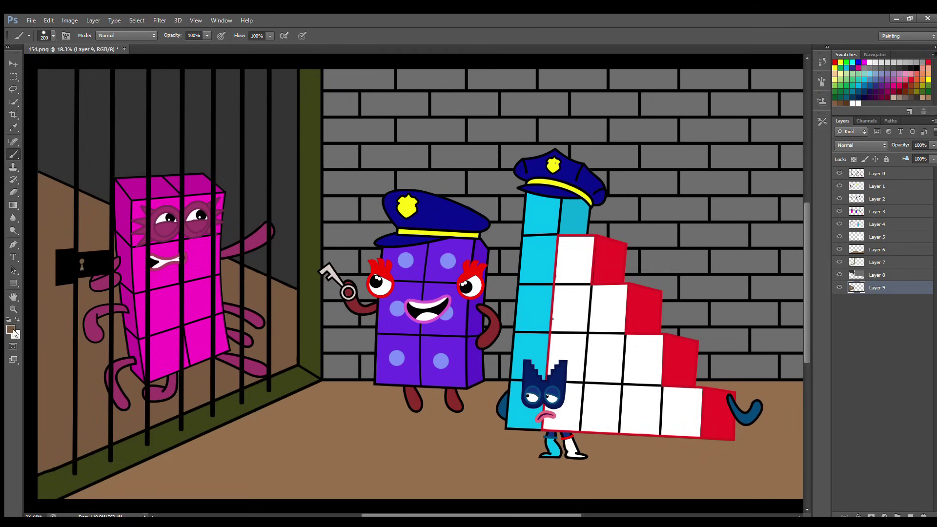
Shade the rear of the cell's floor a darker brown on Layer 9 with a size 300 brush, softening the transition with an intermediate brown.
left_click(286, 275, "alt")
key("]")
key("]")
left_click_drag(37, 183, 121, 225)
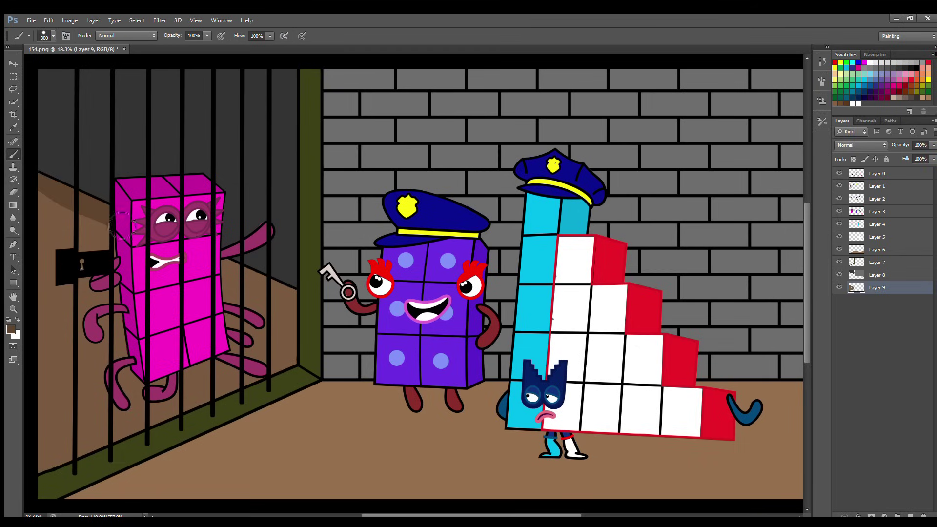
mouse_move(55, 184)
left_mouse_down()
mouse_move(112, 226)
mouse_move(151, 286)
mouse_move(95, 285)
mouse_move(59, 317)
left_mouse_up()
left_click_drag(224, 266, 290, 305)
left_click_drag(44, 297, 104, 373)
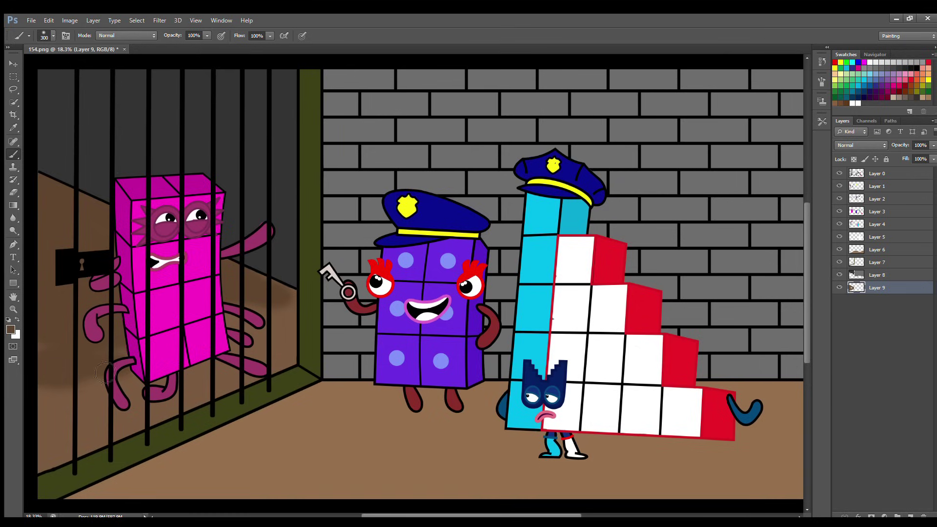
left_click(264, 268, "alt")
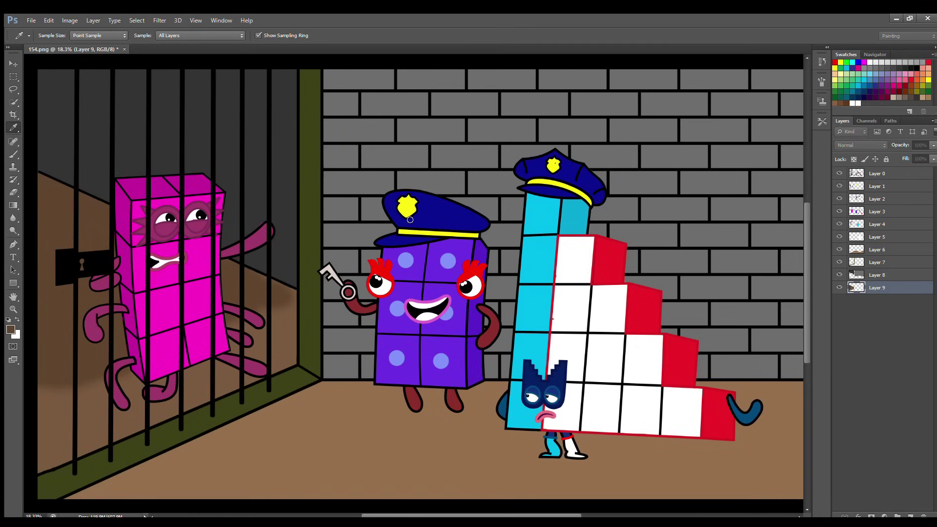
key("b")
key("ctrl+z")
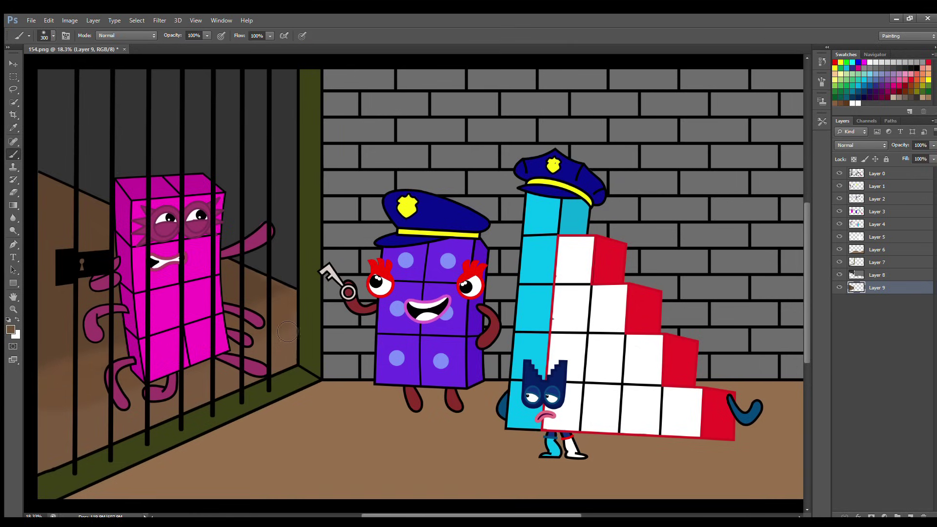
Brush soft darker brown shadows on Layer 6 beneath the feet of the purple and the stair-shaped police characters.
left_click(877, 249)
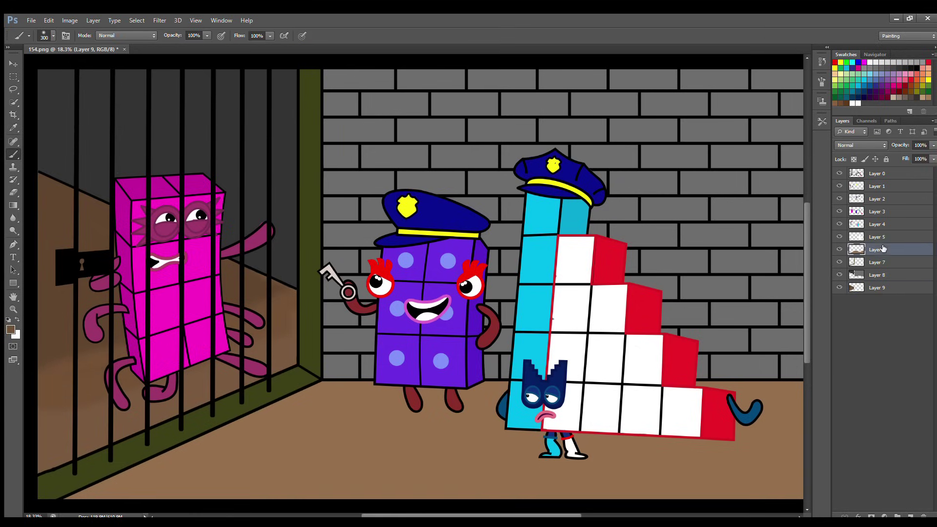
key("i")
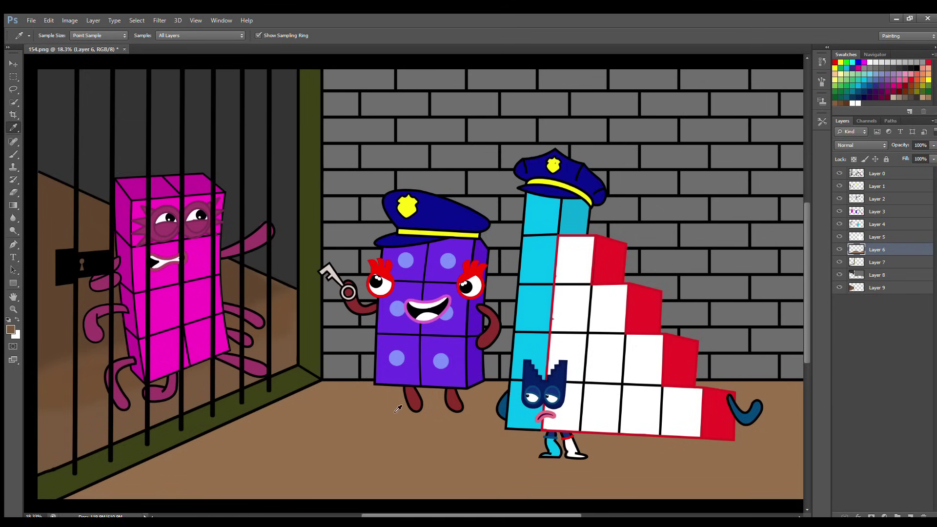
key("b")
left_click_drag(390, 414, 476, 421)
left_click_drag(520, 457, 574, 466)
Brush a lighter brown along the floor's back edge at the base of the brick wall on Layer 6.
key("i")
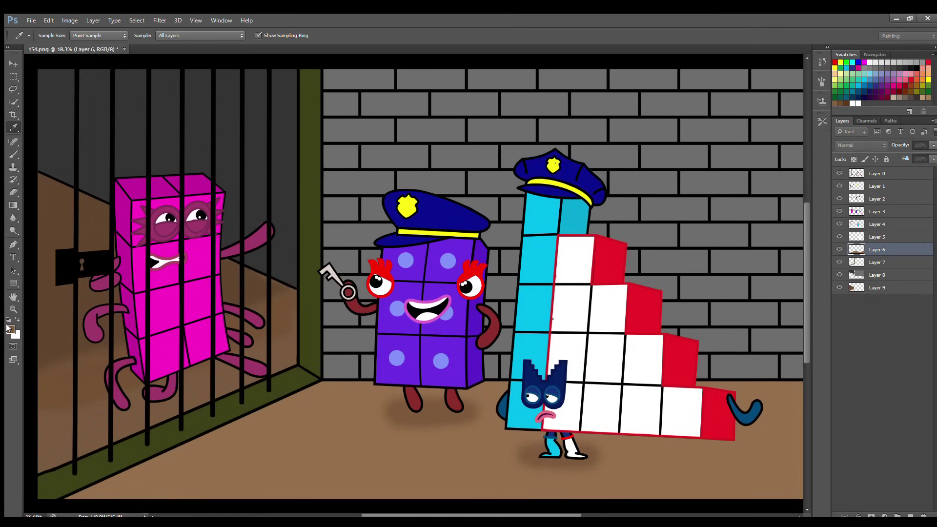
key("b")
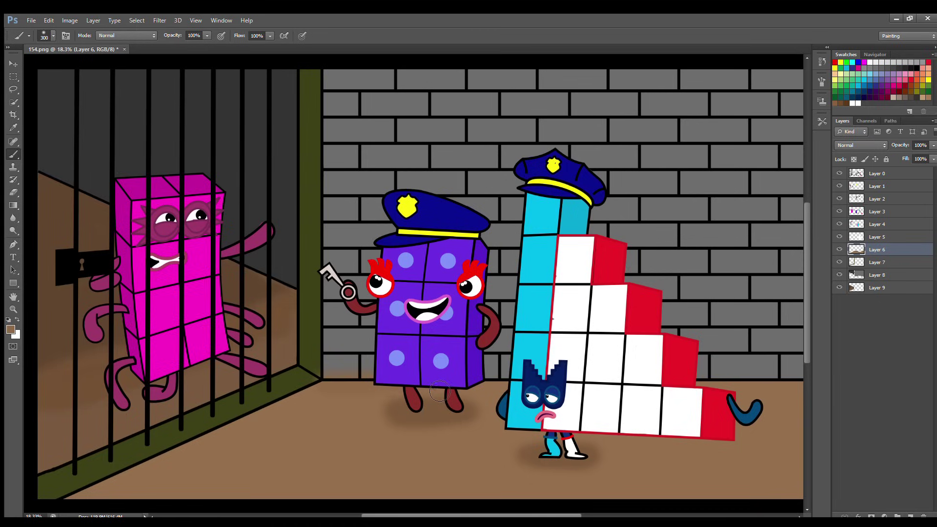